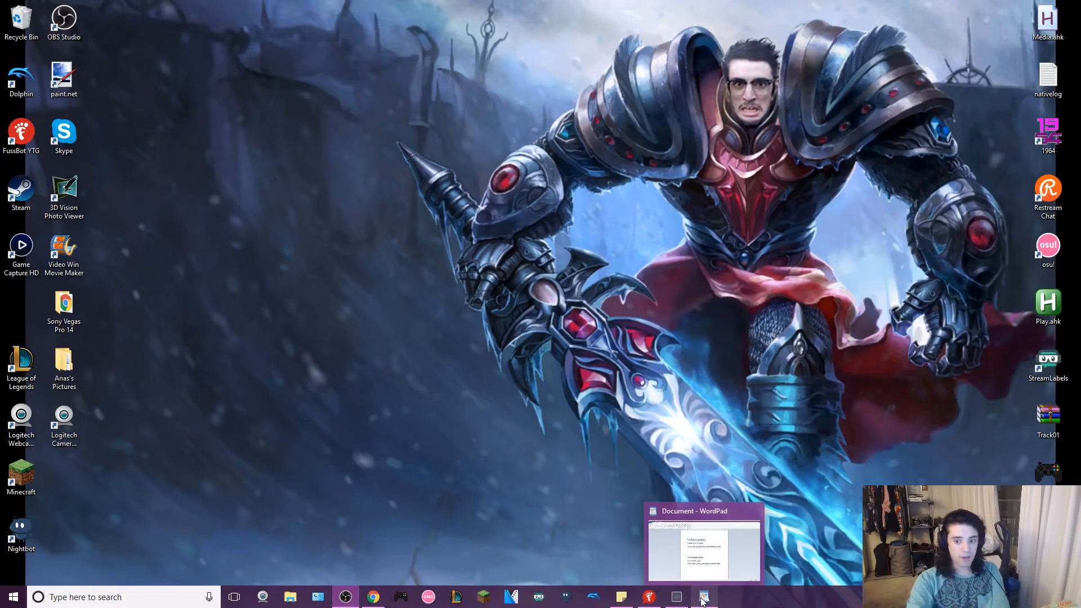
# - Review the song command notes in WordPad, the custom commands in FussBot and the song requests page in Nightbot
pyautogui.click(702, 602)
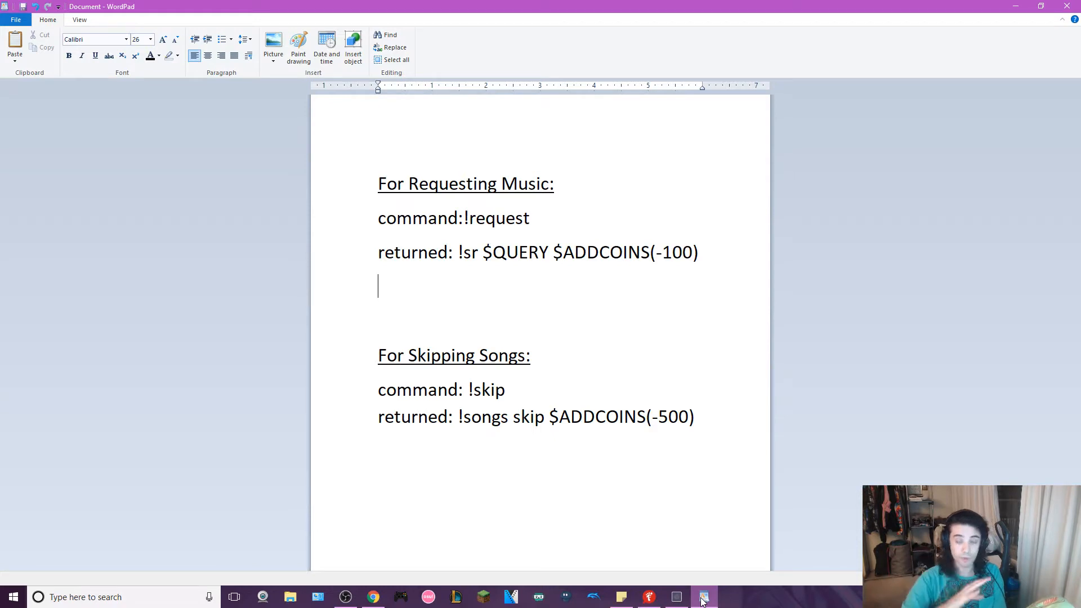
pyautogui.click(1015, 6)
pyautogui.click(650, 597)
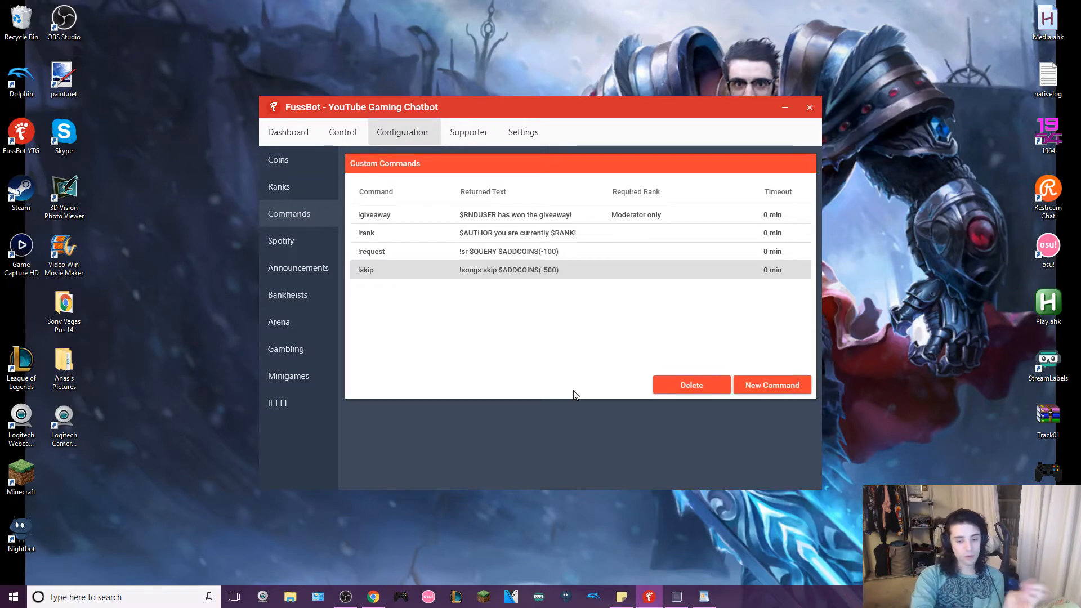
pyautogui.click(678, 600)
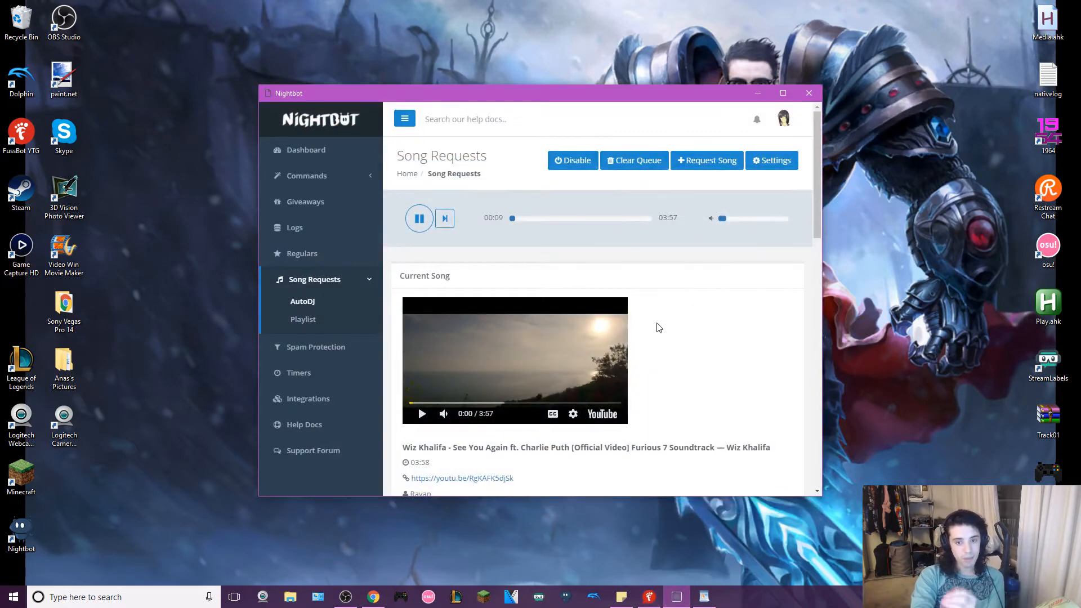
# - Return to FussBot and start adding a new custom command
pyautogui.click(757, 91)
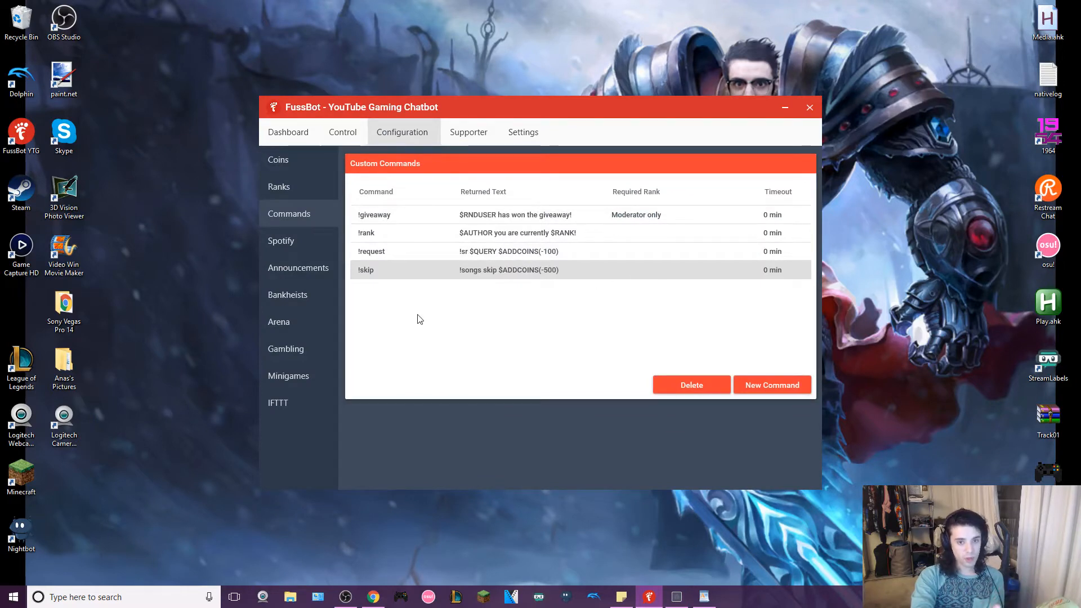
pyautogui.click(791, 388)
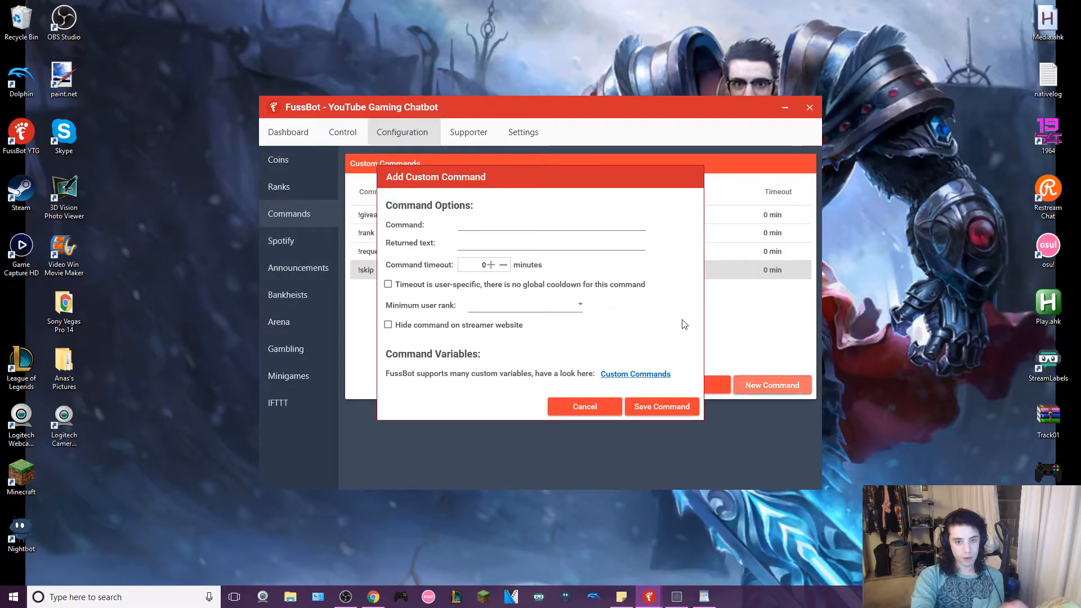
pyautogui.click(494, 226)
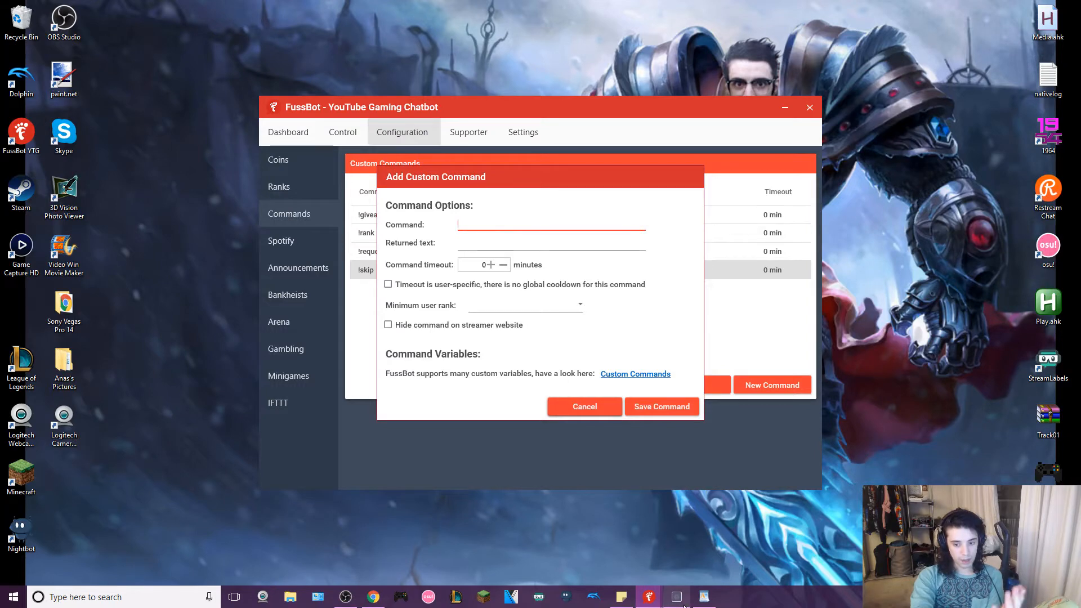
# - Switch to the WordPad notes and insert a space before !request in the music request command line
pyautogui.click(704, 597)
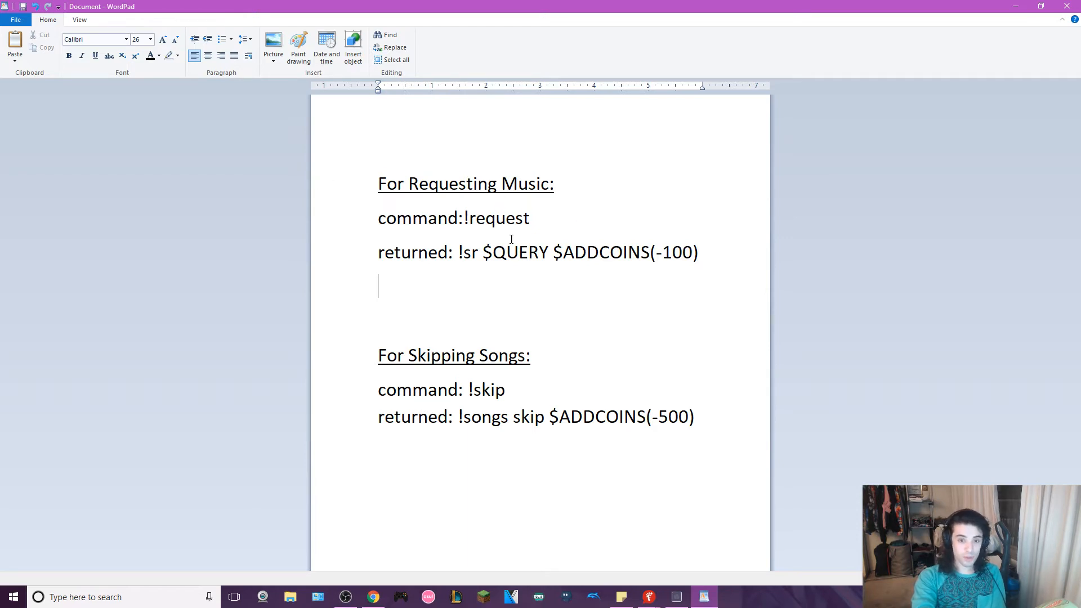
pyautogui.moveTo(461, 220); pyautogui.dragTo(517, 219)
pyautogui.click(467, 219)
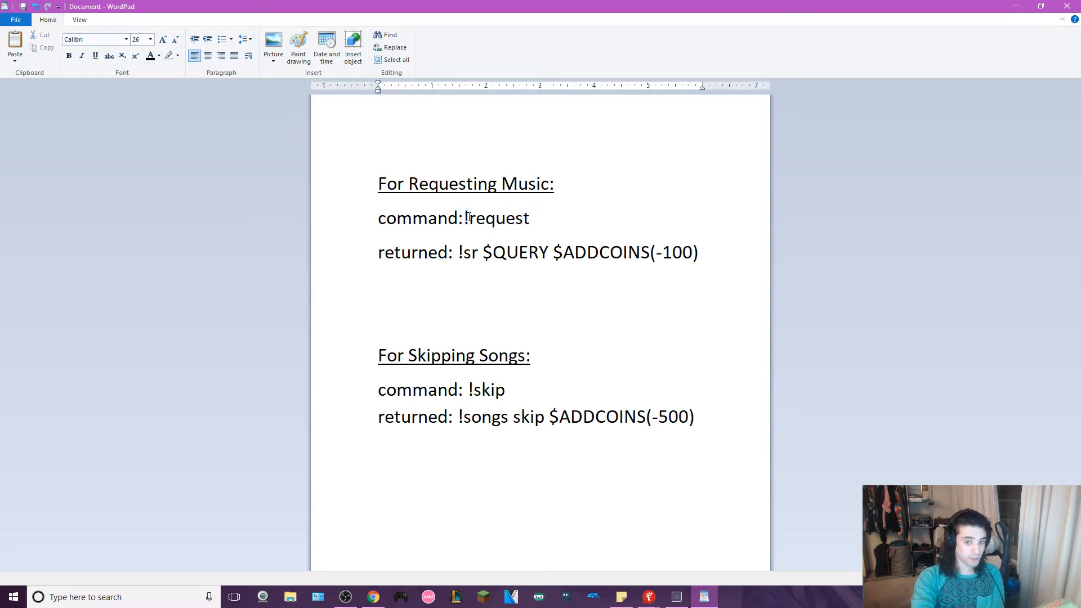
pyautogui.click(463, 219)
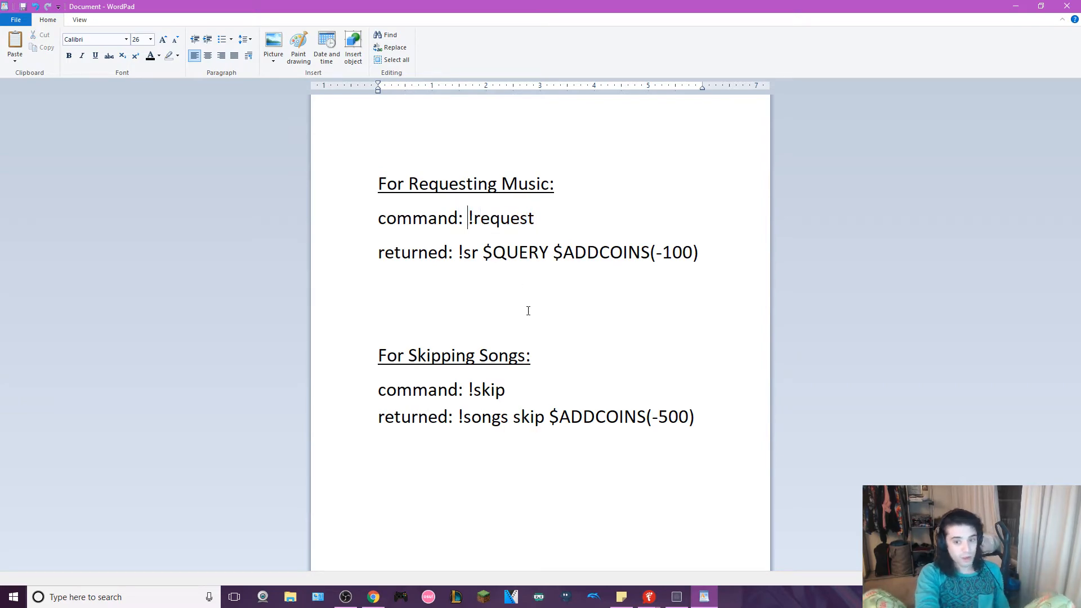
# - Switch back to FussBot's Add Custom Command form and enter !requestsong as the command
pyautogui.moveTo(647, 599)
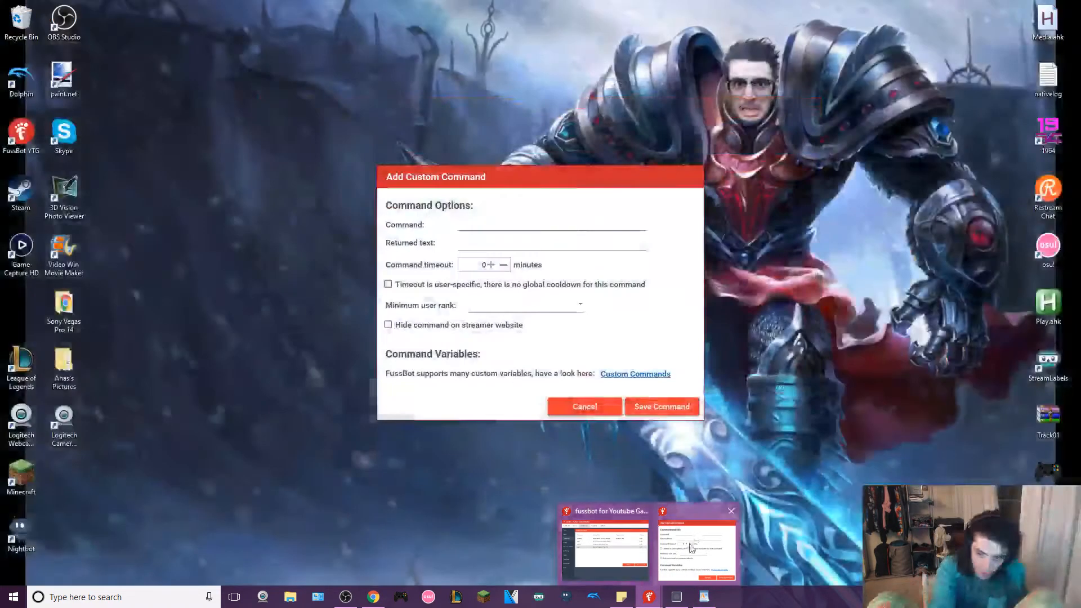
pyautogui.click(626, 535)
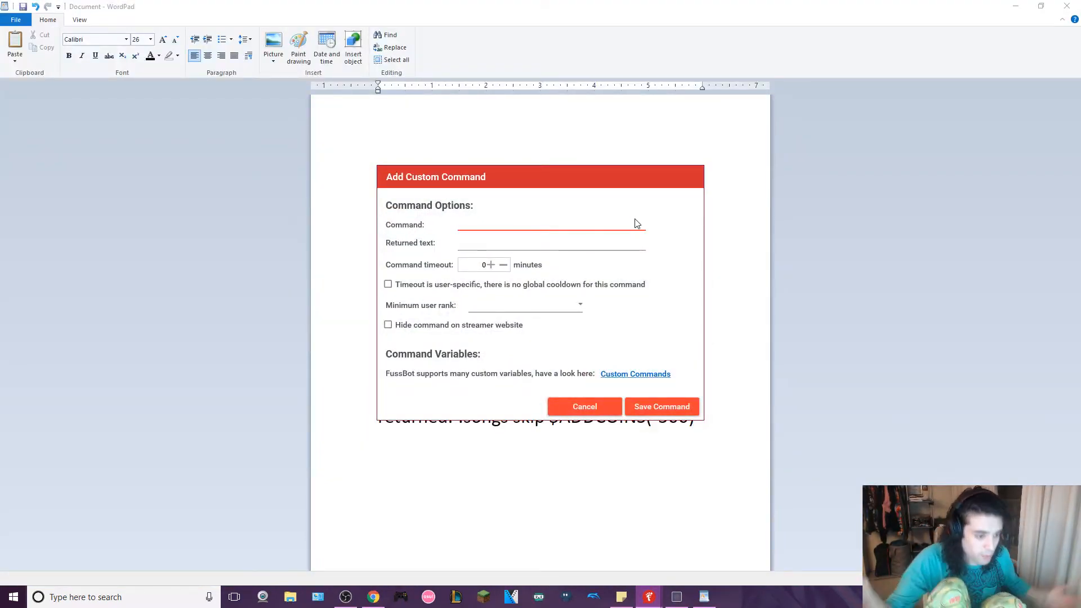
pyautogui.write('eq')
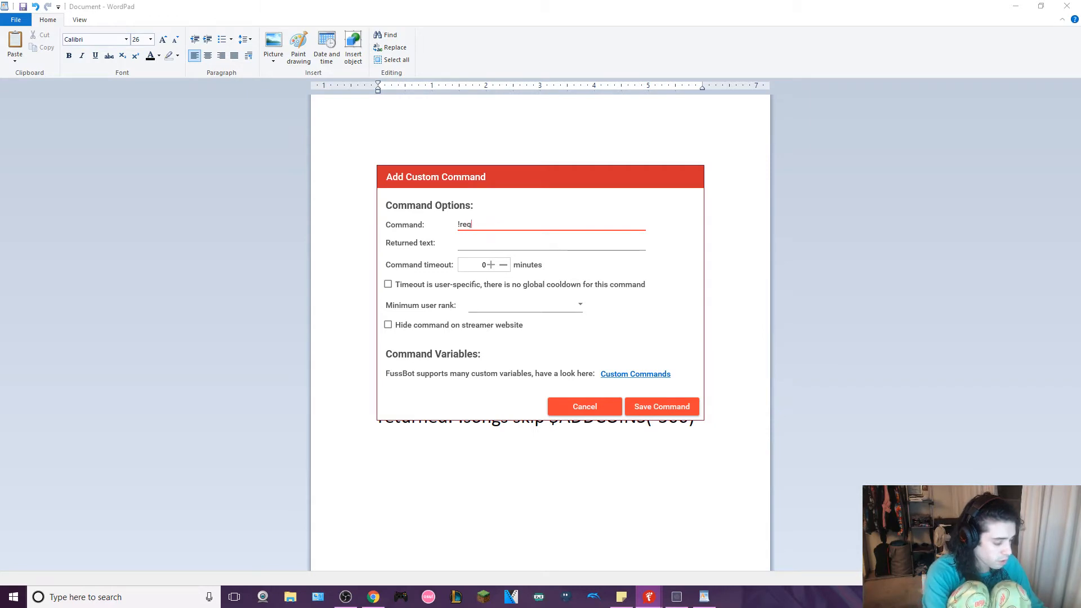
pyautogui.write('uestsong')
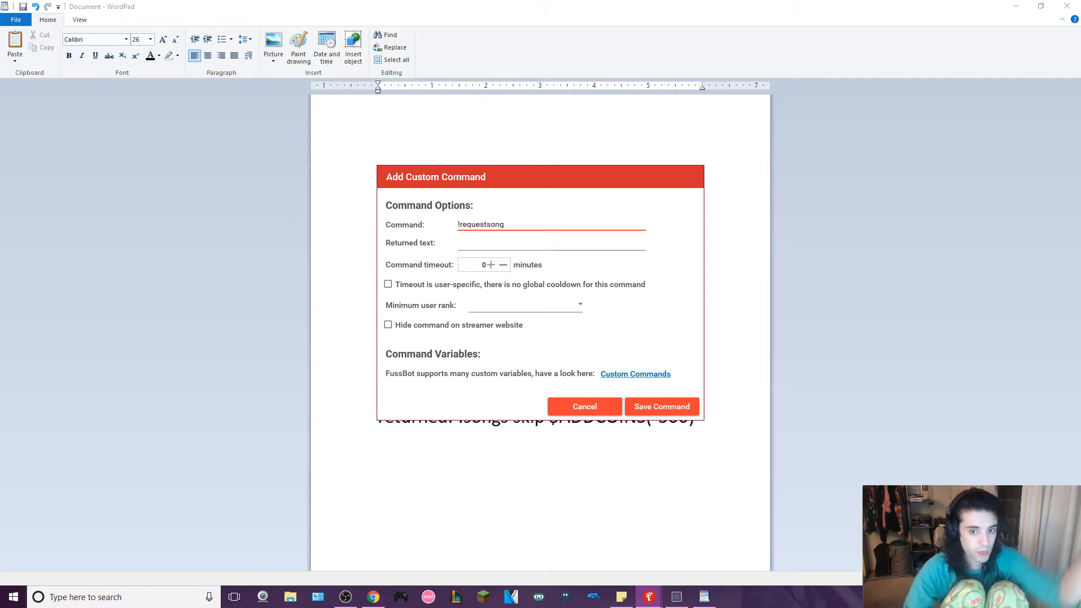
# - Copy the returned text !sr $QUERY $ADDCOINS(-100) for requesting music from the WordPad notes
pyautogui.click(580, 243)
pyautogui.click(730, 255)
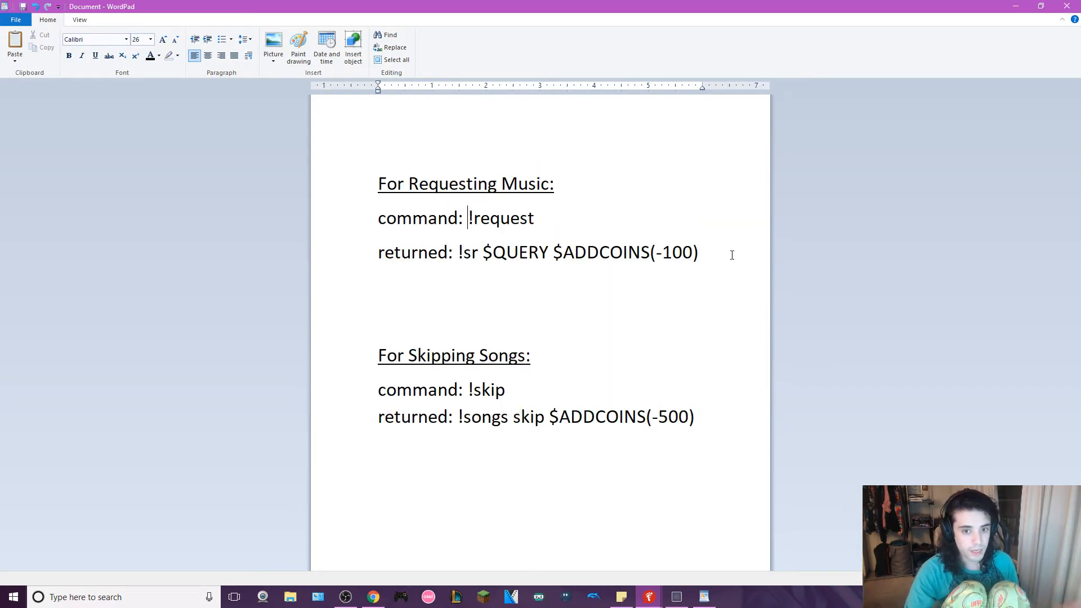
pyautogui.moveTo(460, 254); pyautogui.dragTo(676, 255)
pyautogui.rightClick(675, 255)
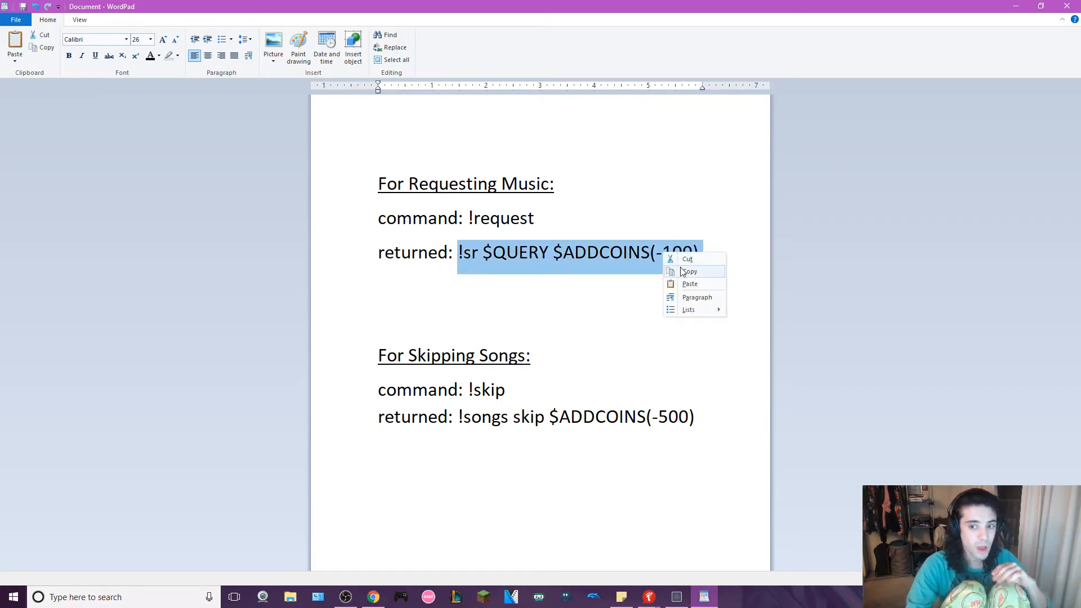
pyautogui.click(684, 276)
pyautogui.click(627, 266)
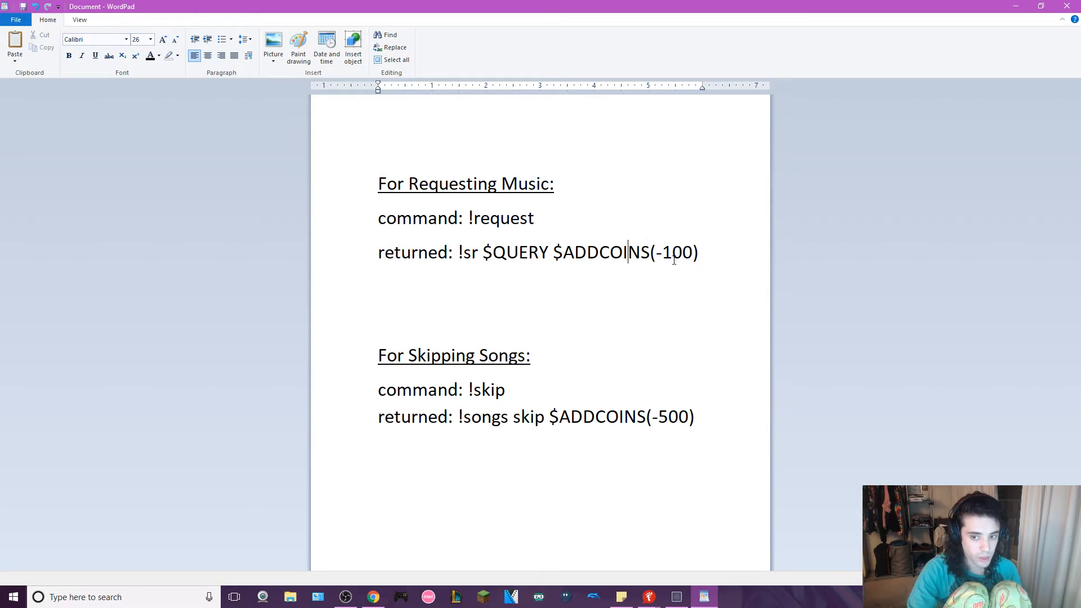
# - Add the placeholder "song" in quotation marks after !request in the music request command line
pyautogui.click(560, 221)
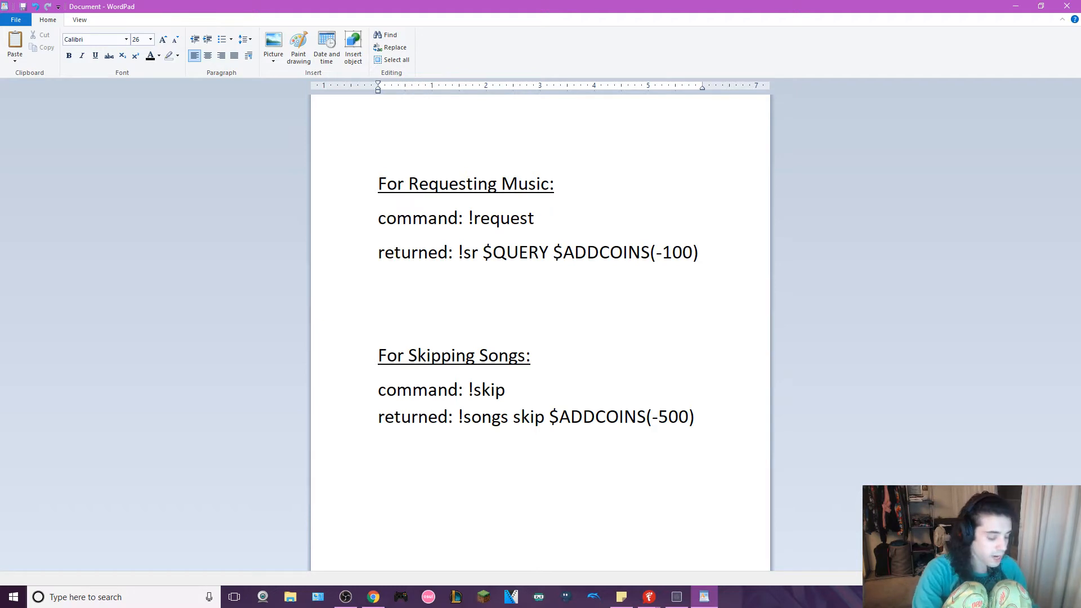
pyautogui.write('"')
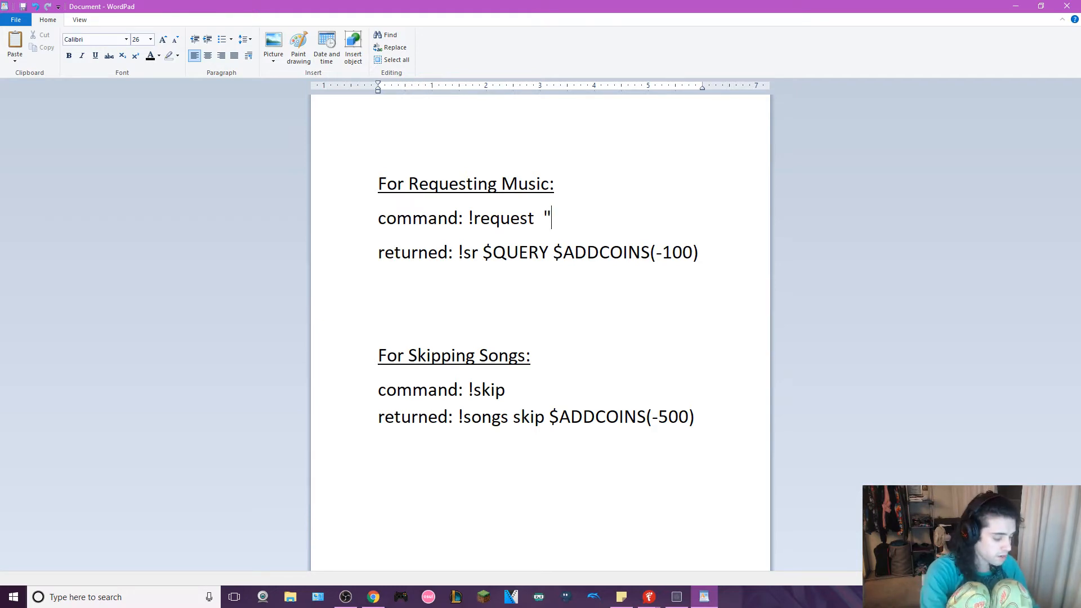
pyautogui.write('song"')
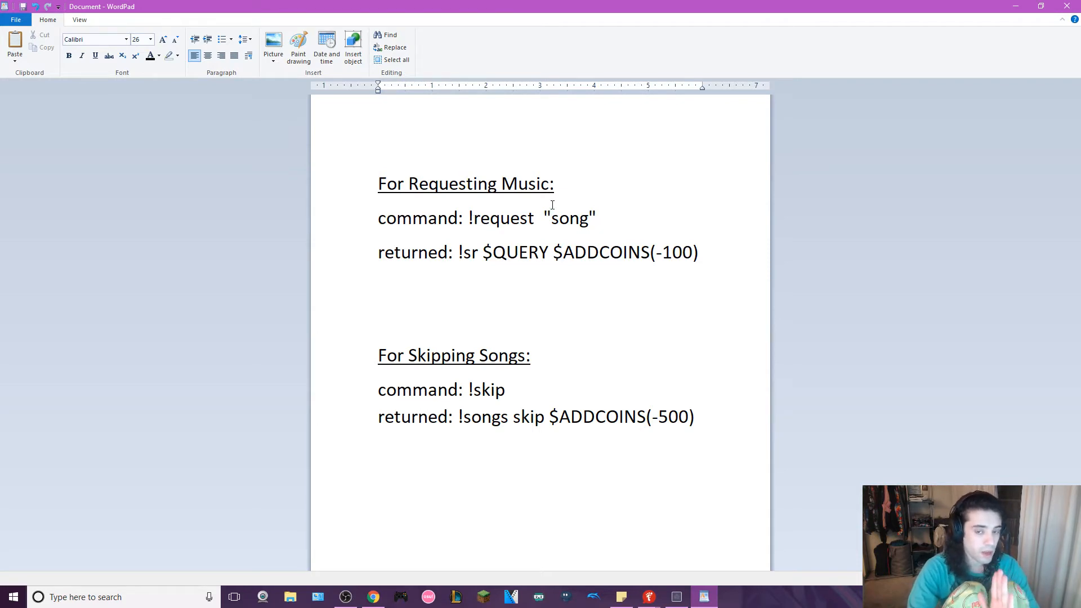
# - Examine the !request command and the returned text below it in the notes
pyautogui.moveTo(535, 219); pyautogui.dragTo(473, 222)
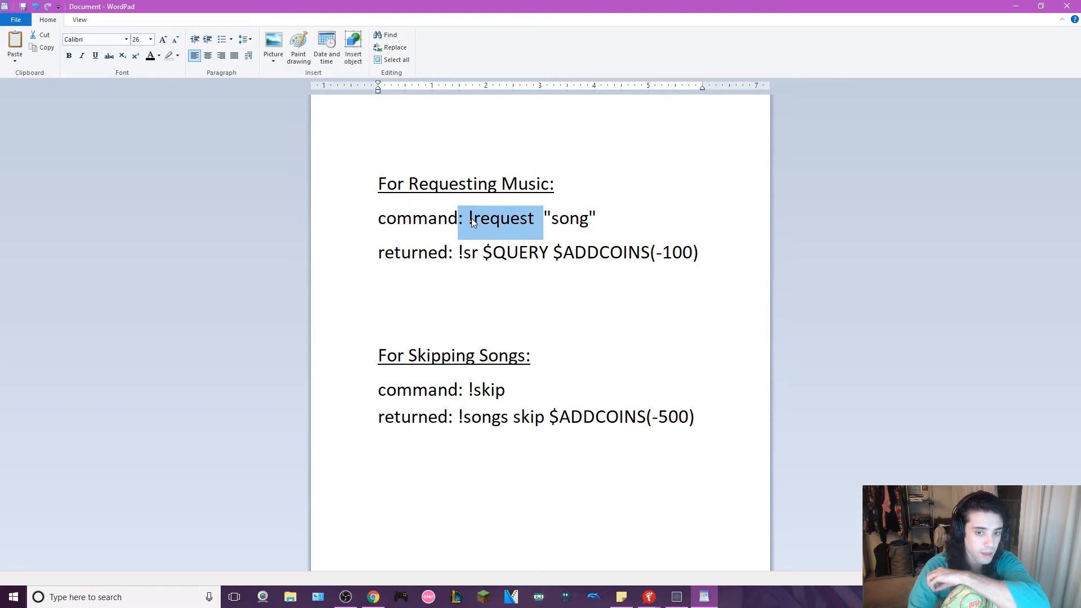
pyautogui.click(460, 256)
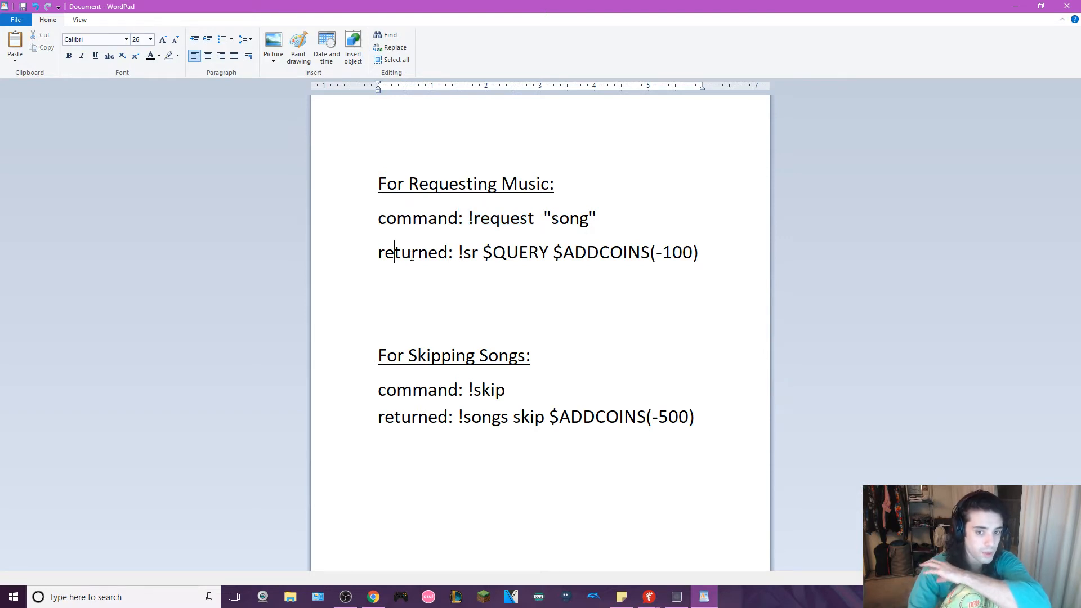
pyautogui.click(366, 253)
pyautogui.click(619, 261)
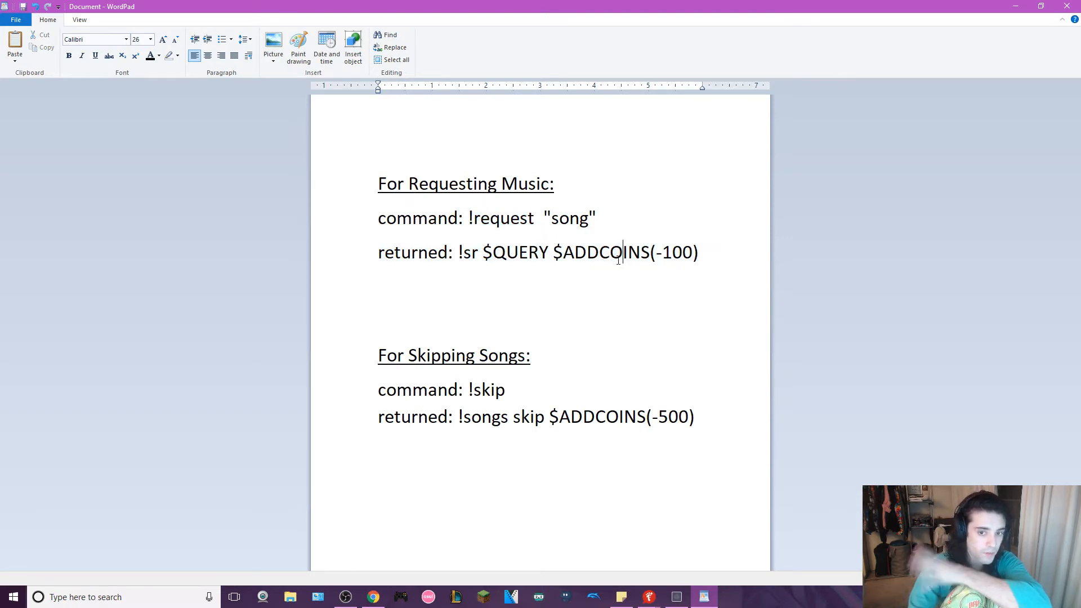
# - Try replacing the quoted song placeholder after !request with mlp, and delete that text again
pyautogui.moveTo(544, 218); pyautogui.dragTo(584, 220)
pyautogui.click(599, 219)
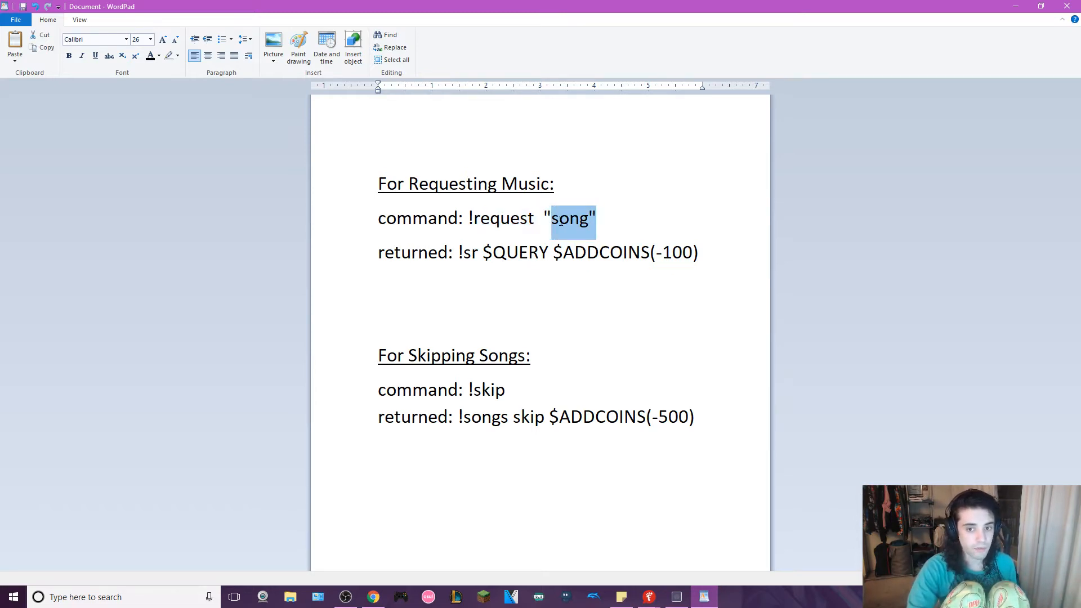
pyautogui.press('BackSpace')
pyautogui.press('BackSpace')
pyautogui.write('mlp')
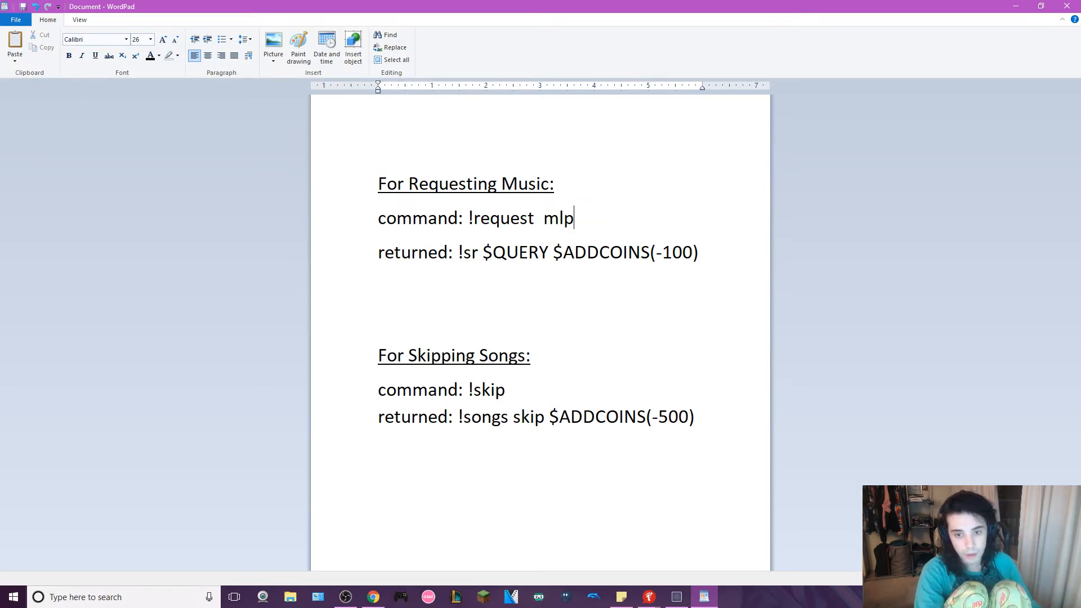
pyautogui.press('BackSpace')
pyautogui.press('BackSpace')
pyautogui.press('BackSpace')
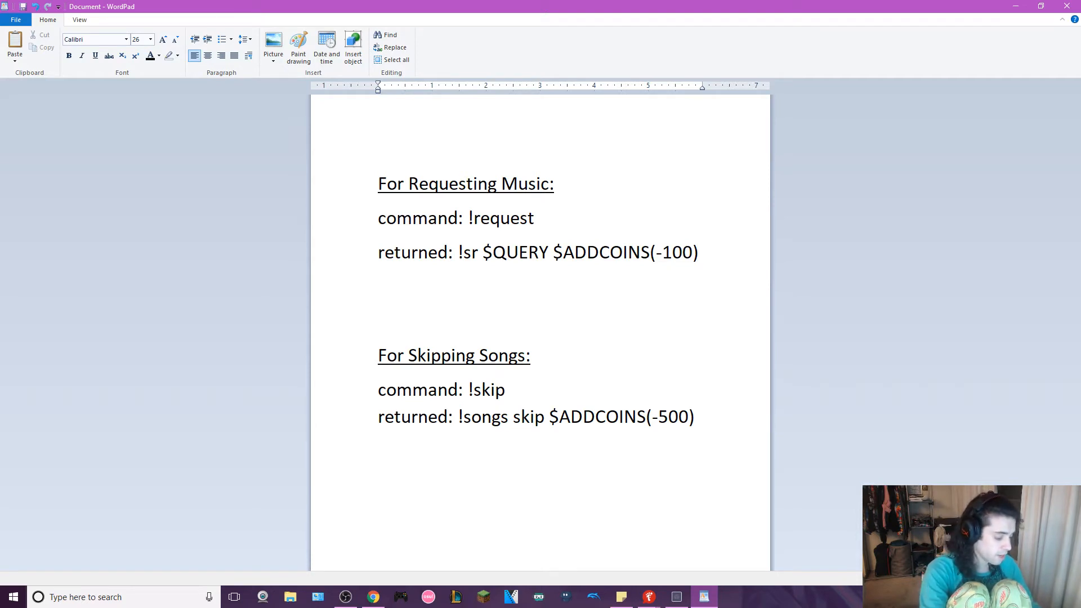
# - Add the sample request text basshunter and breathe carloina "...." after !request in the command line
pyautogui.write('basshunter and b')
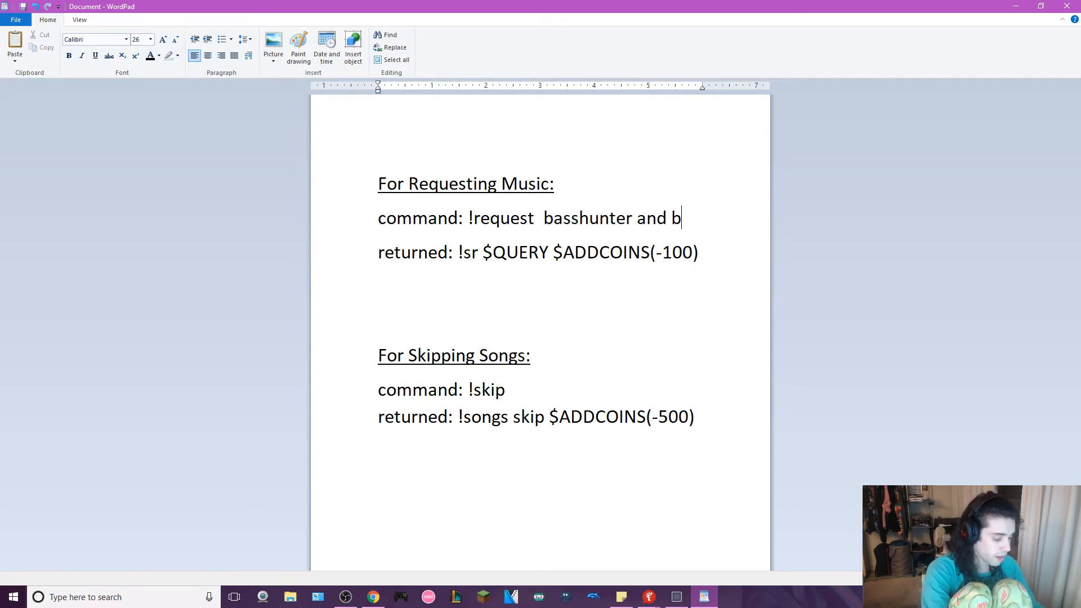
pyautogui.write('reathe carloi')
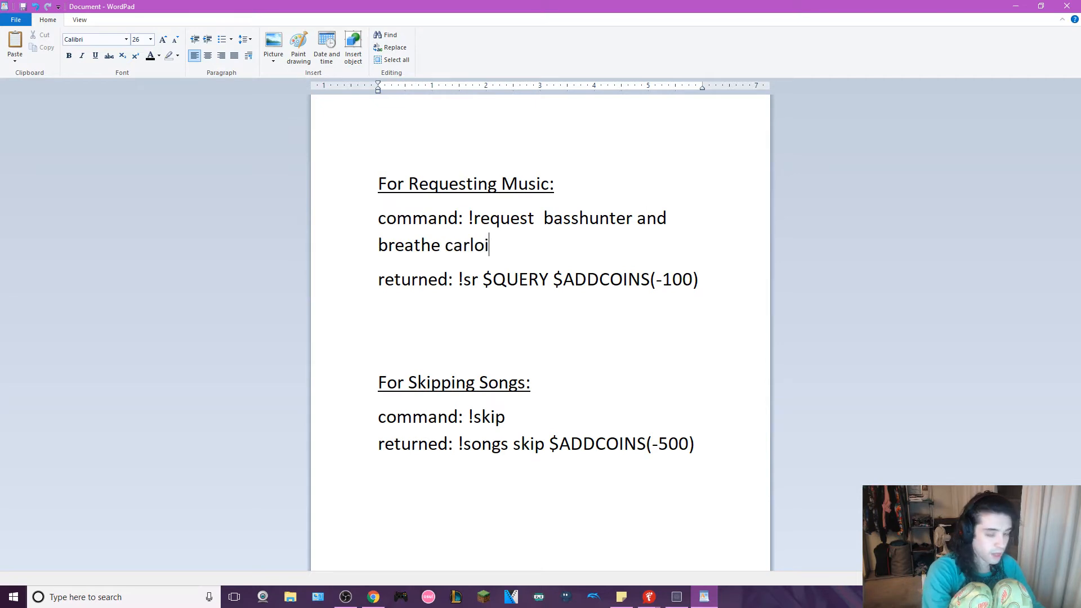
pyautogui.write('ng')
pyautogui.press('BackSpace')
pyautogui.press('BackSpace')
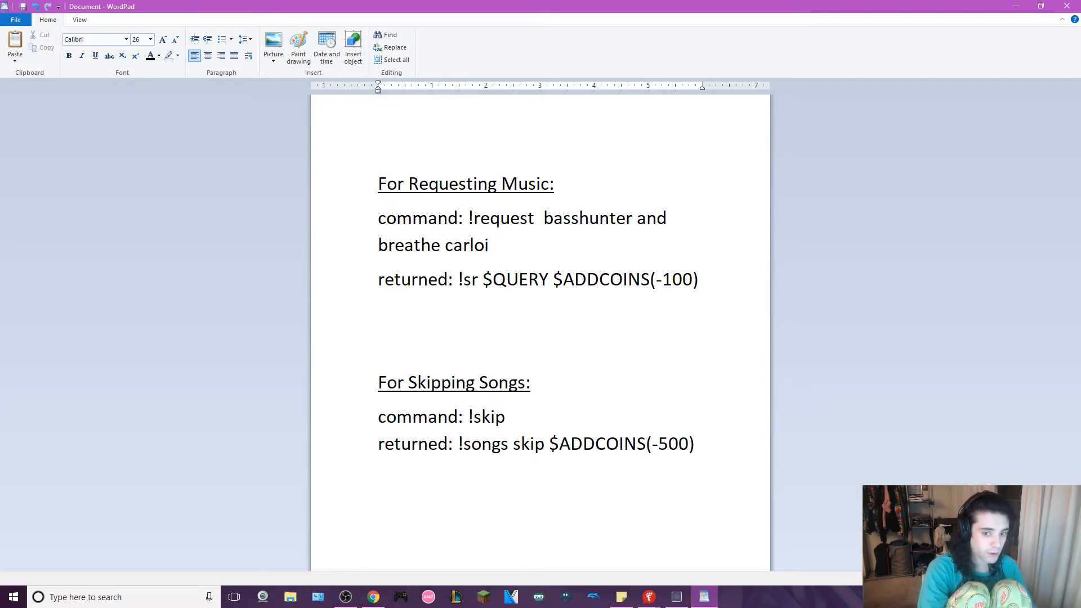
pyautogui.write('na')
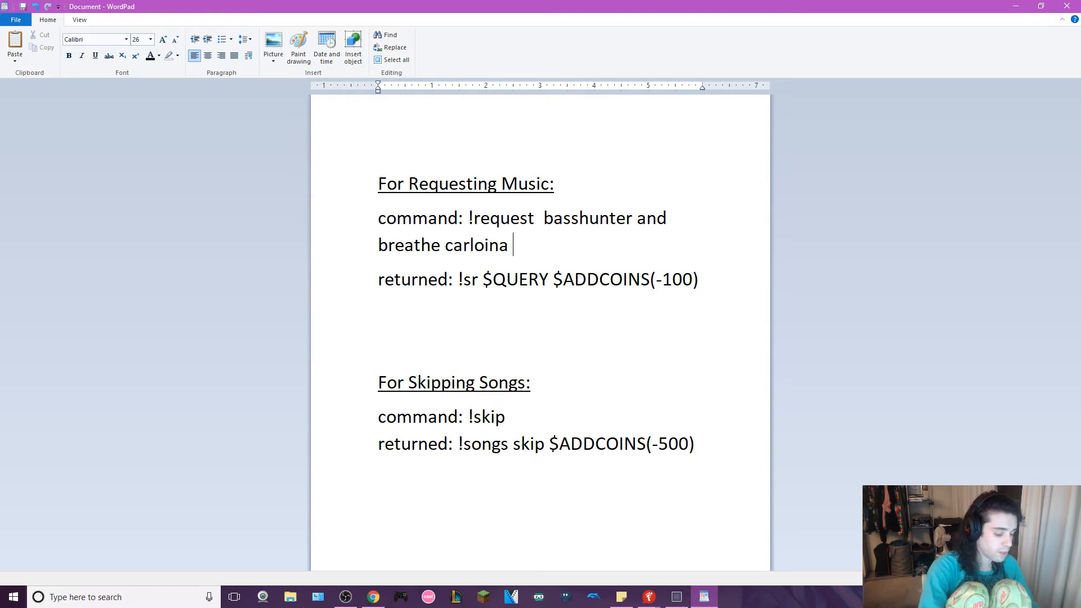
pyautogui.write('"...."')
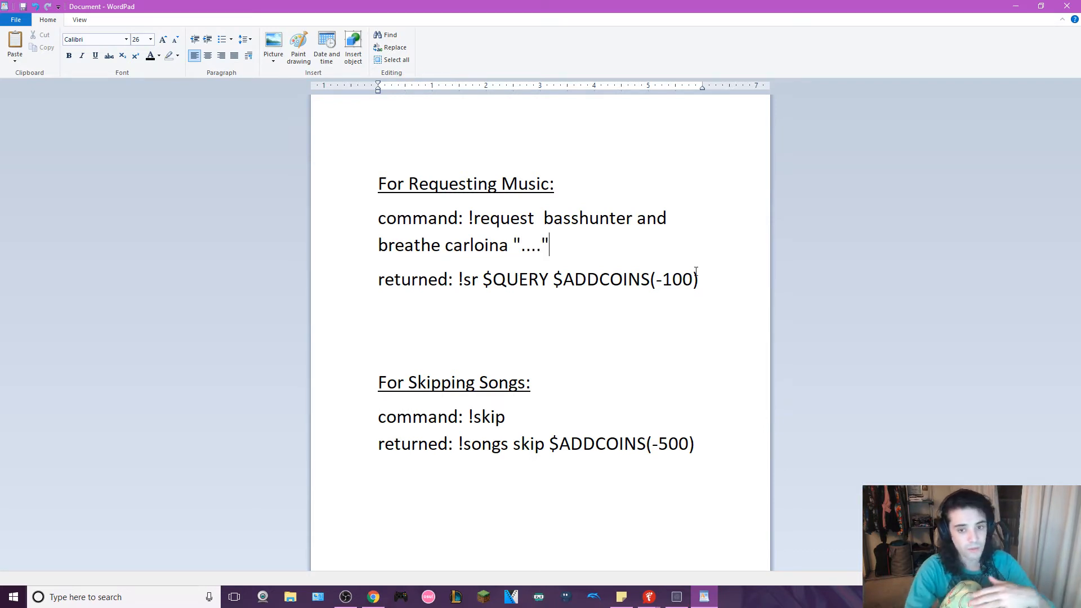
# - Highlight !request, $QUERY and the sample song text in turn to compare the command with its returned text
pyautogui.click(469, 219)
pyautogui.doubleClick(507, 217)
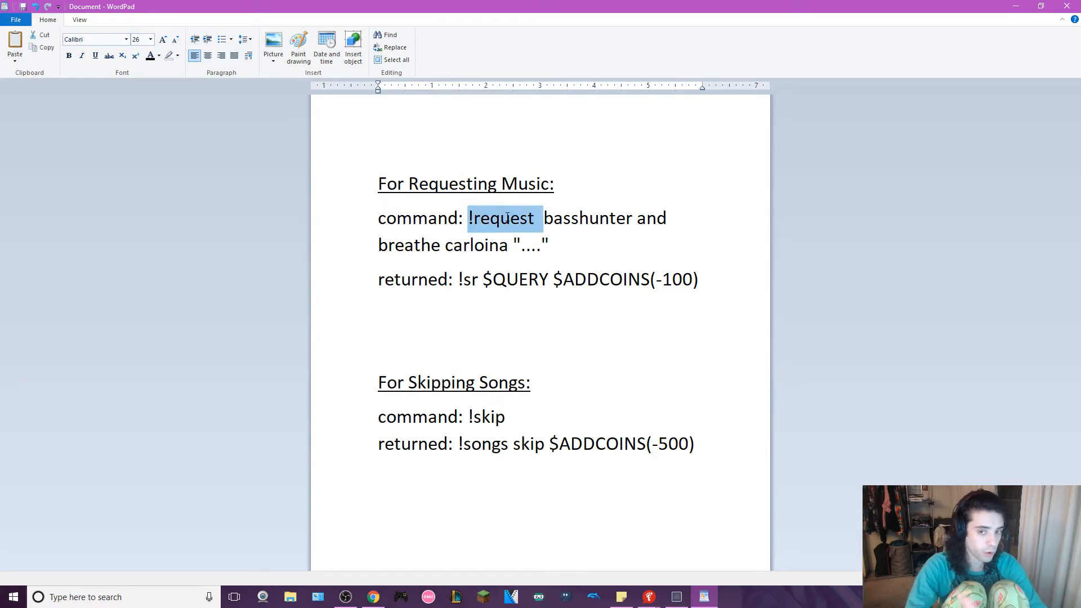
pyautogui.click(555, 218)
pyautogui.moveTo(483, 280); pyautogui.dragTo(532, 283)
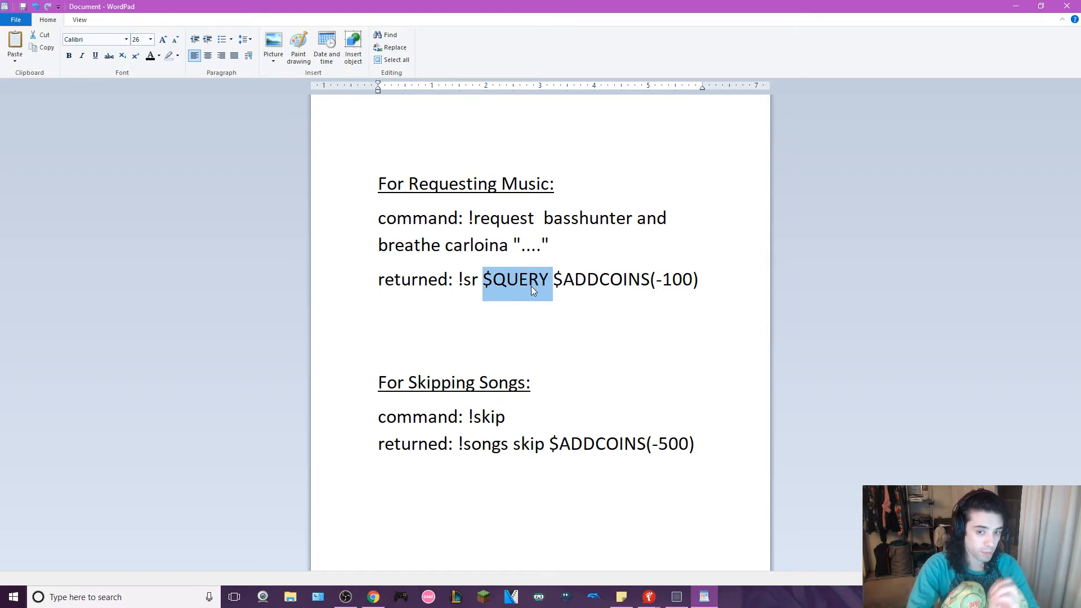
pyautogui.click(544, 217)
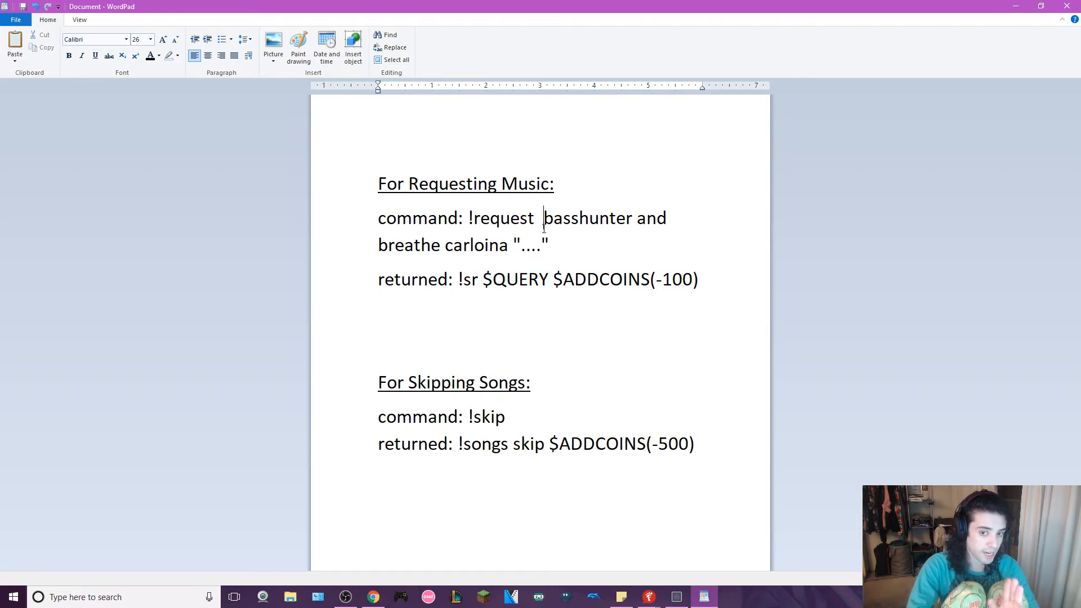
pyautogui.moveTo(544, 223); pyautogui.dragTo(547, 237)
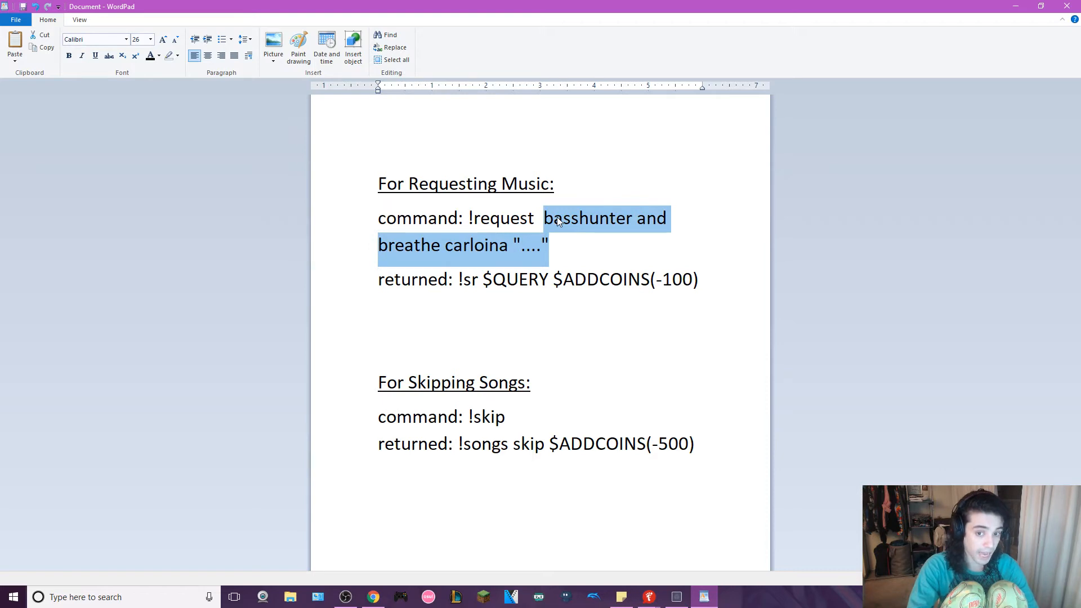
pyautogui.click(467, 280)
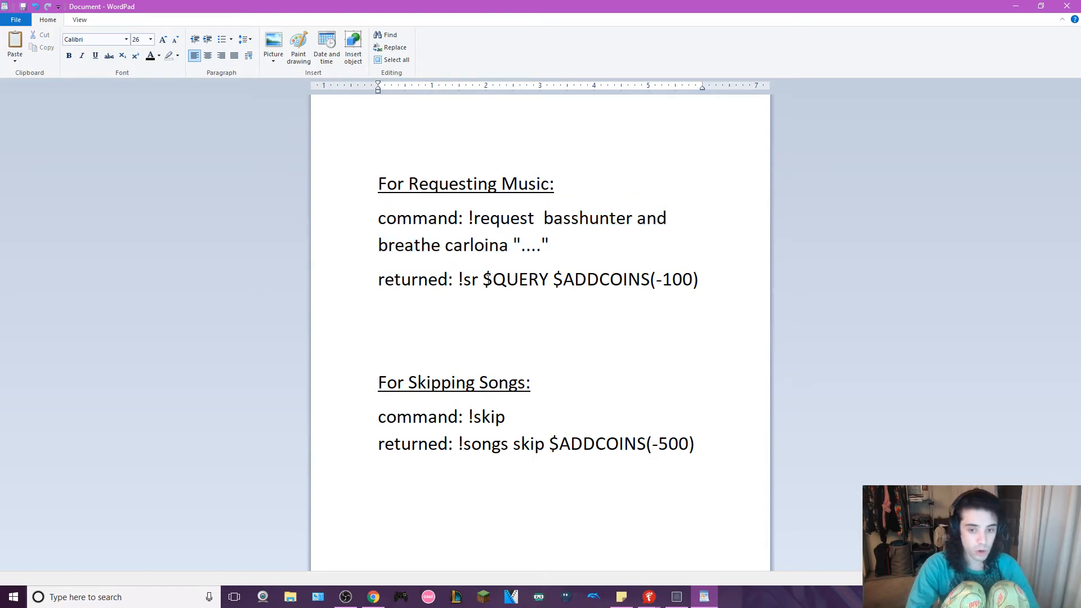
# - Add the sample line "!request how to save a life the fray" several lines below the song-skipping notes
pyautogui.click(707, 446)
pyautogui.press('Return')
pyautogui.press('Return')
pyautogui.press('Return')
pyautogui.press('Return')
pyautogui.press('Return')
pyautogui.press('Return')
pyautogui.press('Return')
pyautogui.press('Return')
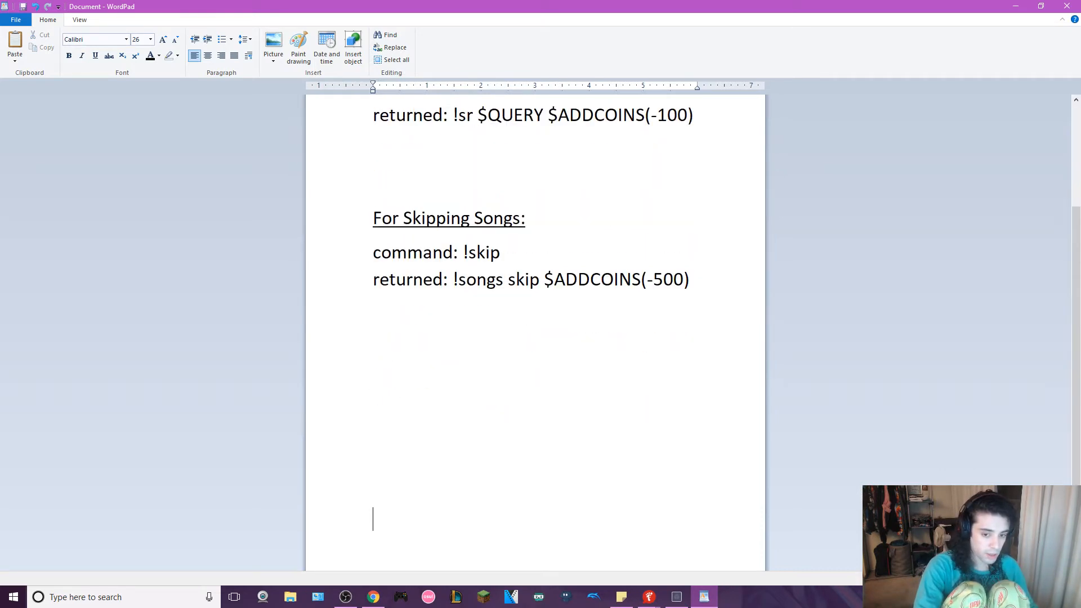
pyautogui.write('!request')
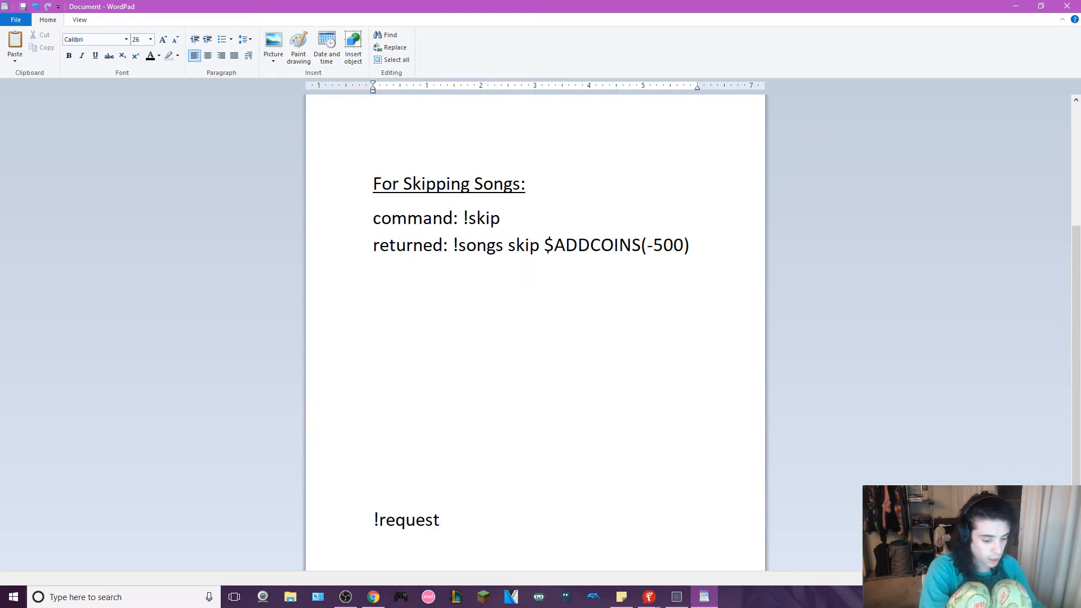
pyautogui.write(' how to ')
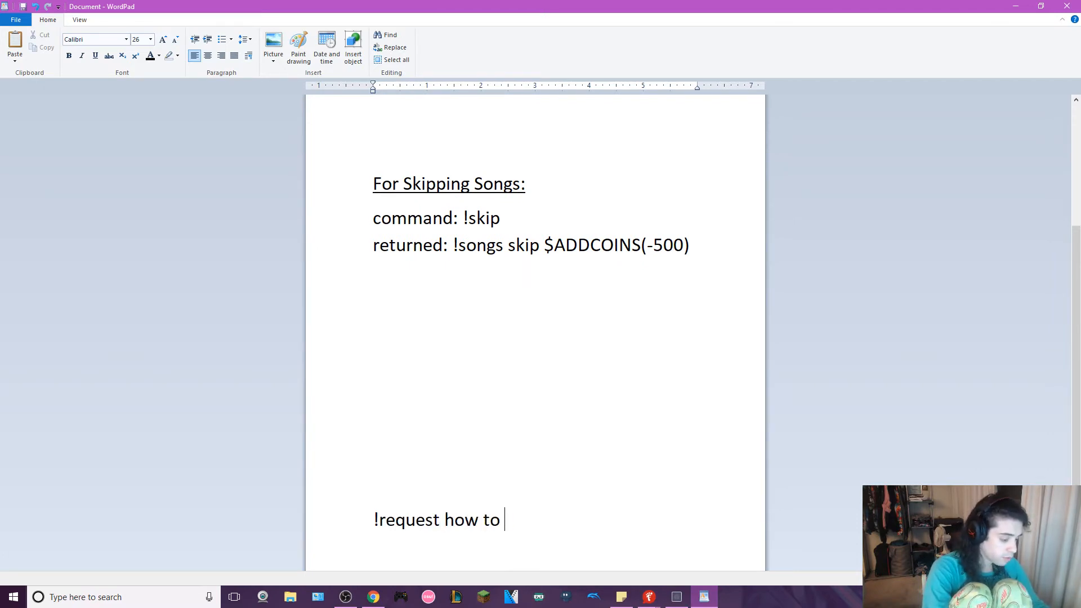
pyautogui.write('save a liuf')
pyautogui.press('BackSpace')
pyautogui.press('BackSpace')
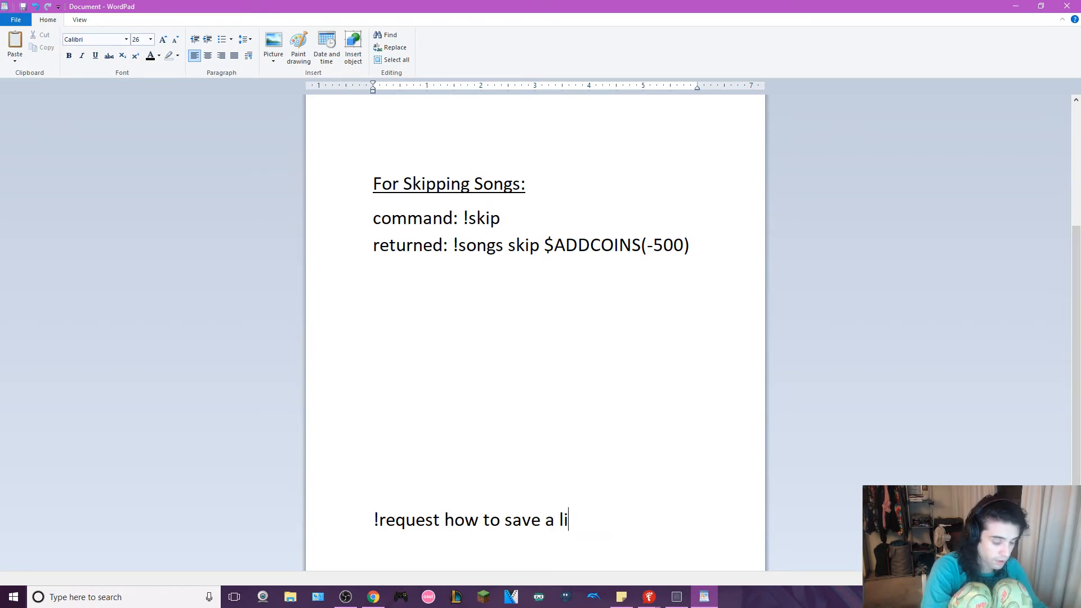
pyautogui.write('fe the fry')
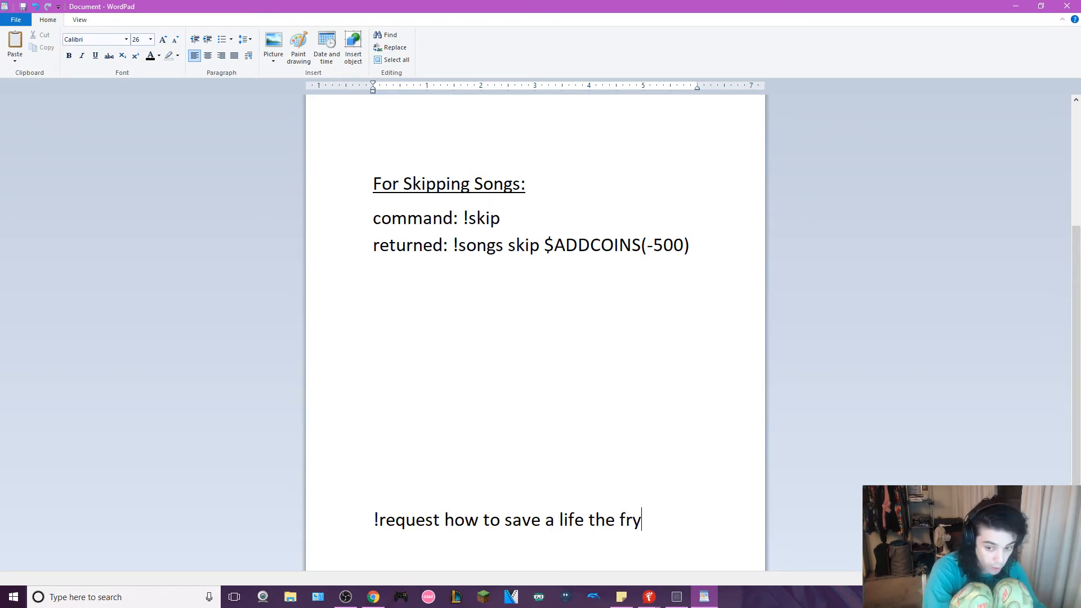
pyautogui.press('BackSpace')
pyautogui.write('ay')
# - Add a sample !sr line below the !request sample, copying its song text how to save a life the fray
pyautogui.press('Return')
pyautogui.press('Return')
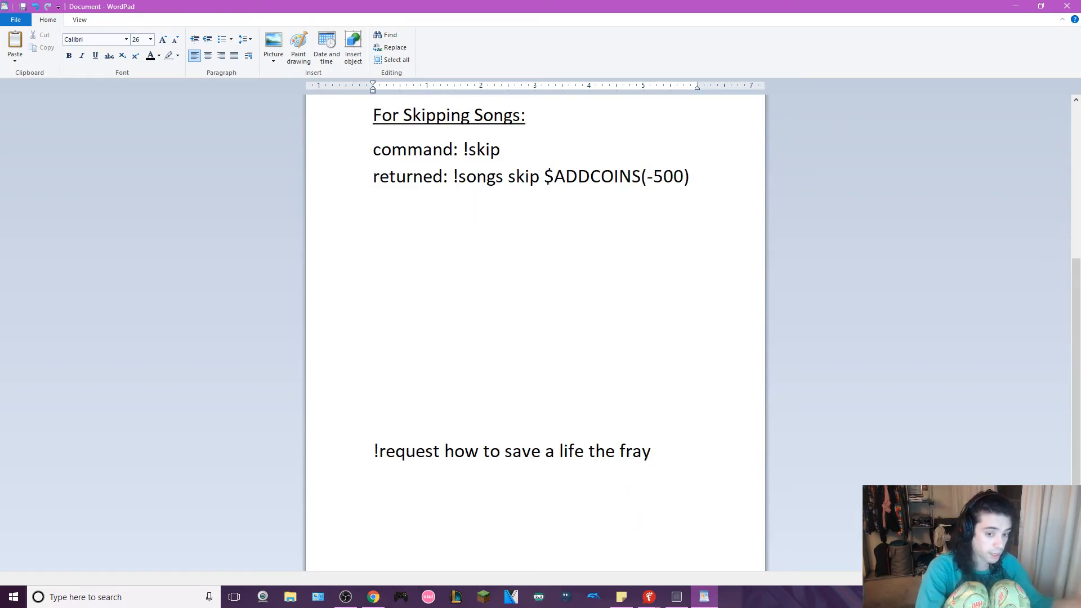
pyautogui.write('!')
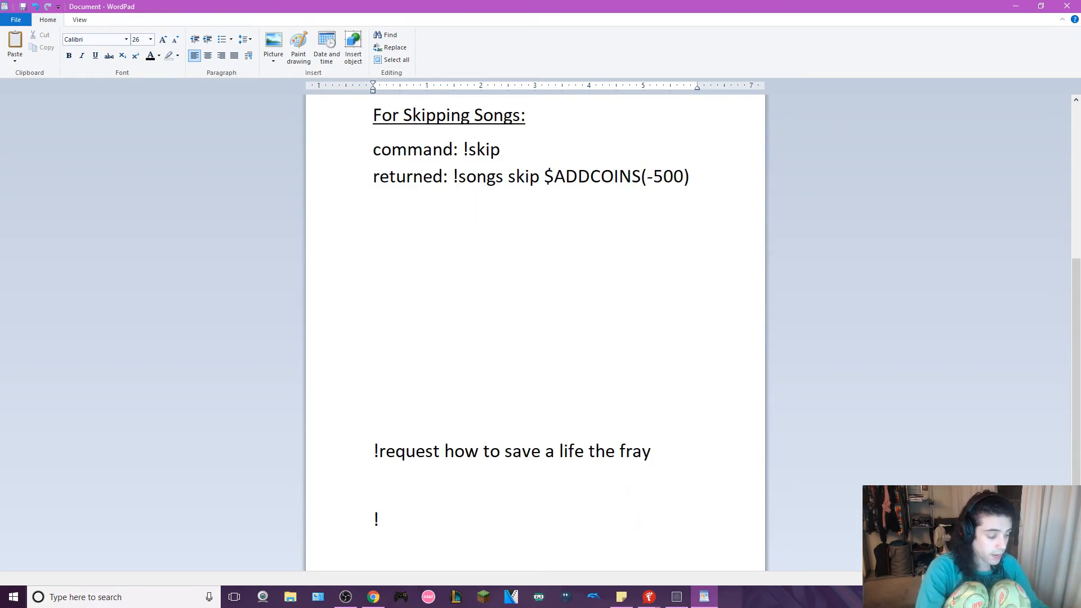
pyautogui.write('sr')
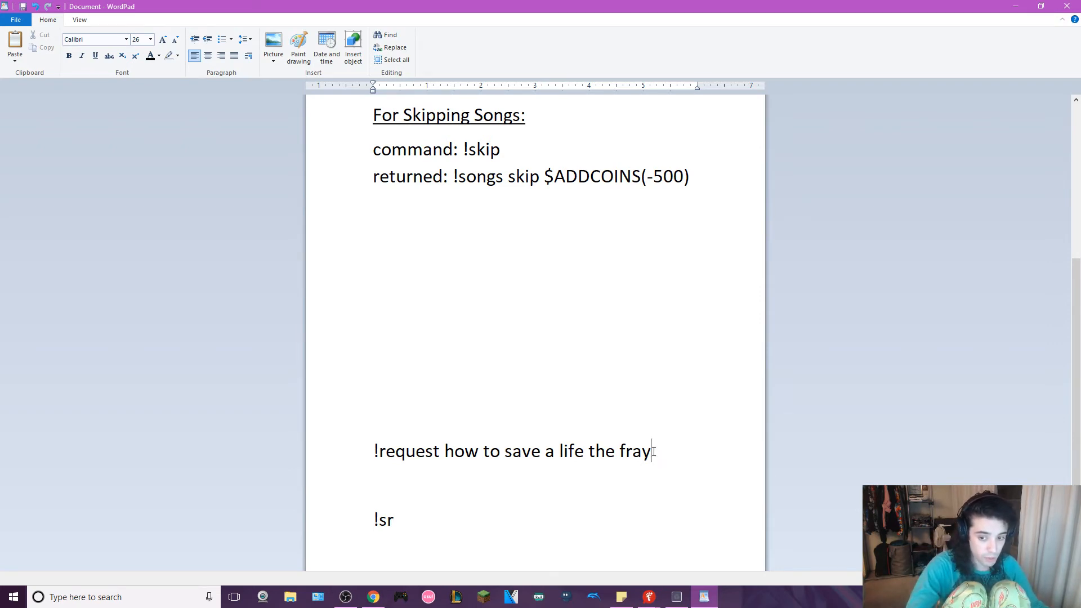
pyautogui.moveTo(654, 450); pyautogui.dragTo(445, 451)
pyautogui.rightClick(459, 454)
pyautogui.click(484, 472)
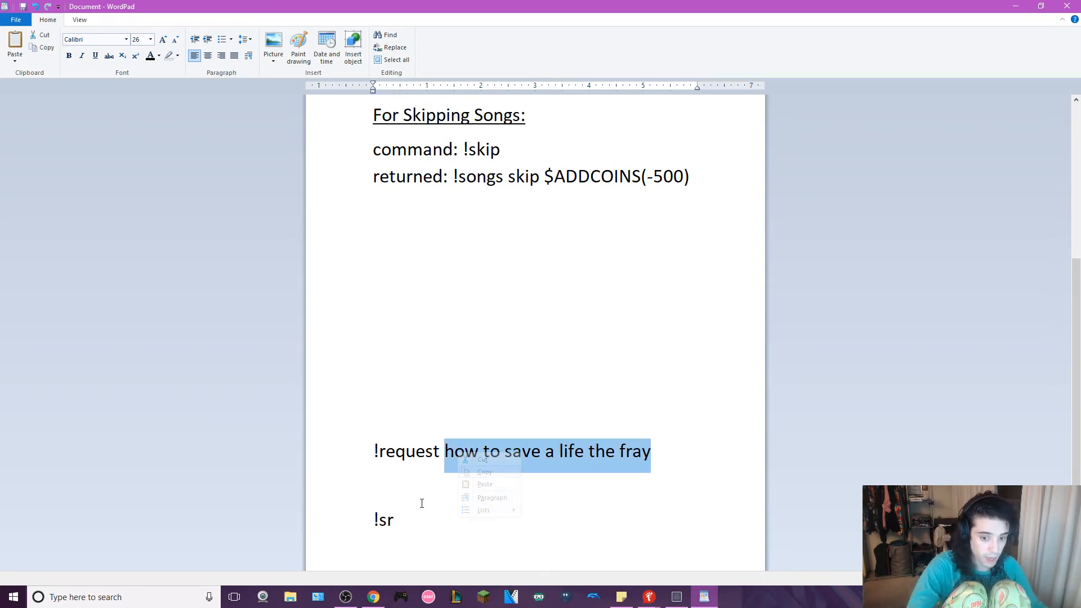
pyautogui.click(425, 517)
pyautogui.hotkey('ctrl', 'v')
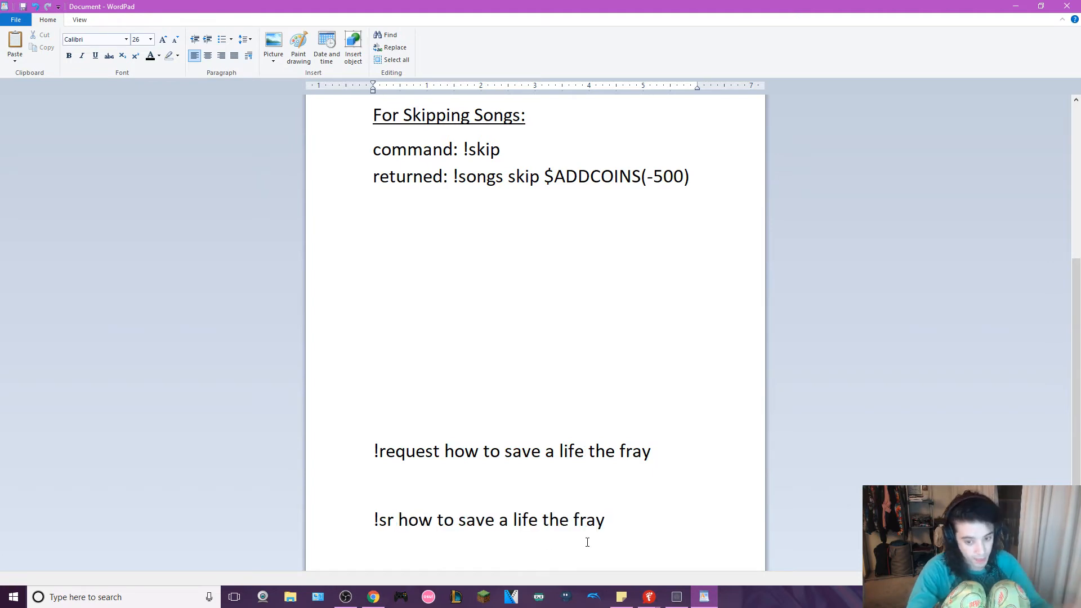
# - Highlight the coin amount in the request's returned text, remove its minus sign and put the sign back
pyautogui.scroll(5, 590, 340)
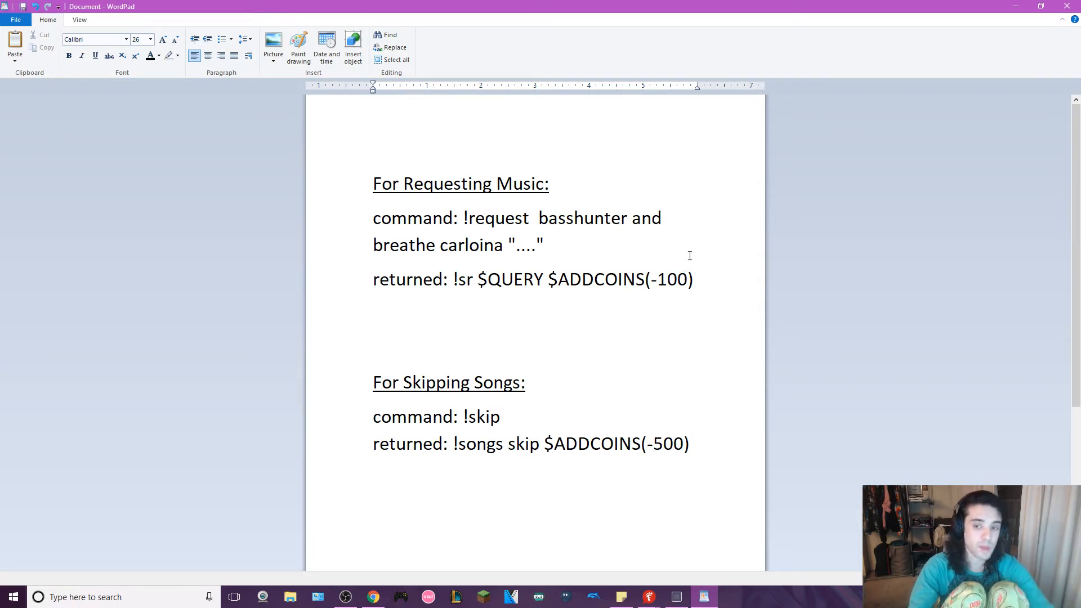
pyautogui.moveTo(653, 280); pyautogui.dragTo(686, 282)
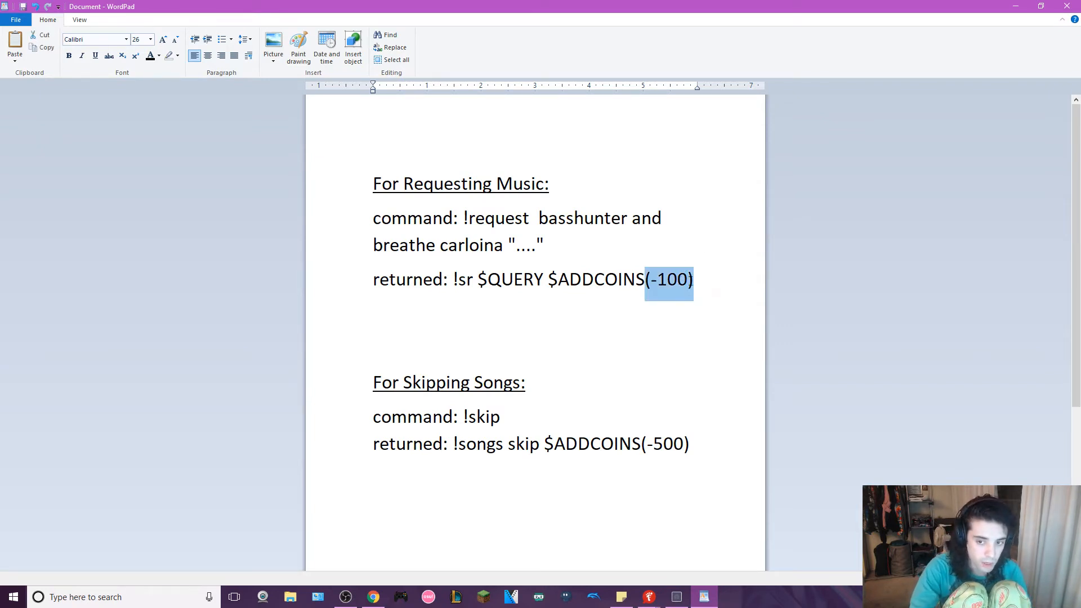
pyautogui.click(658, 280)
pyautogui.press('BackSpace')
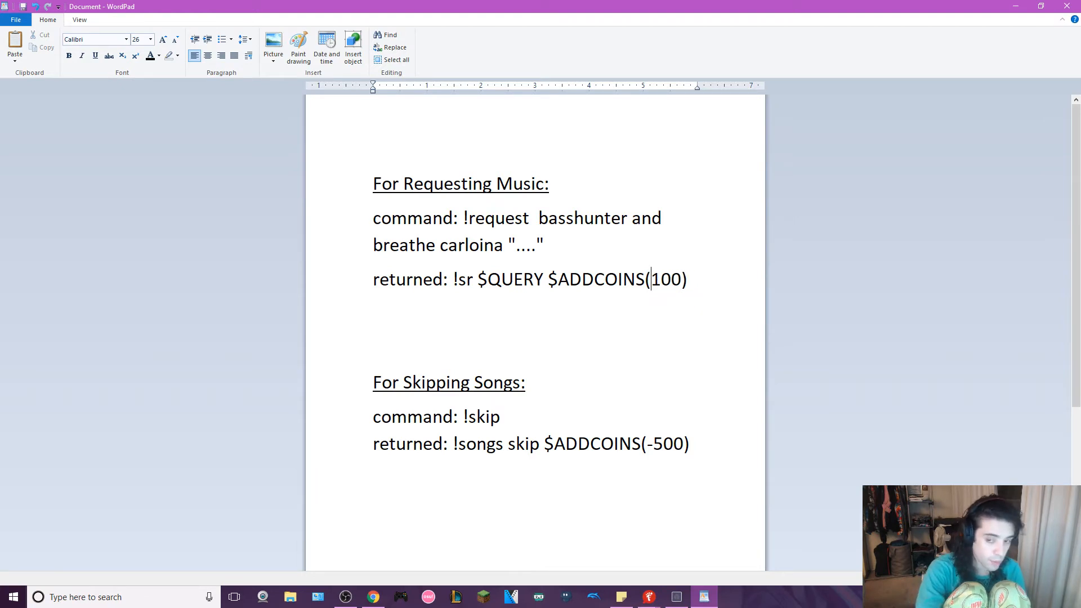
pyautogui.write('-')
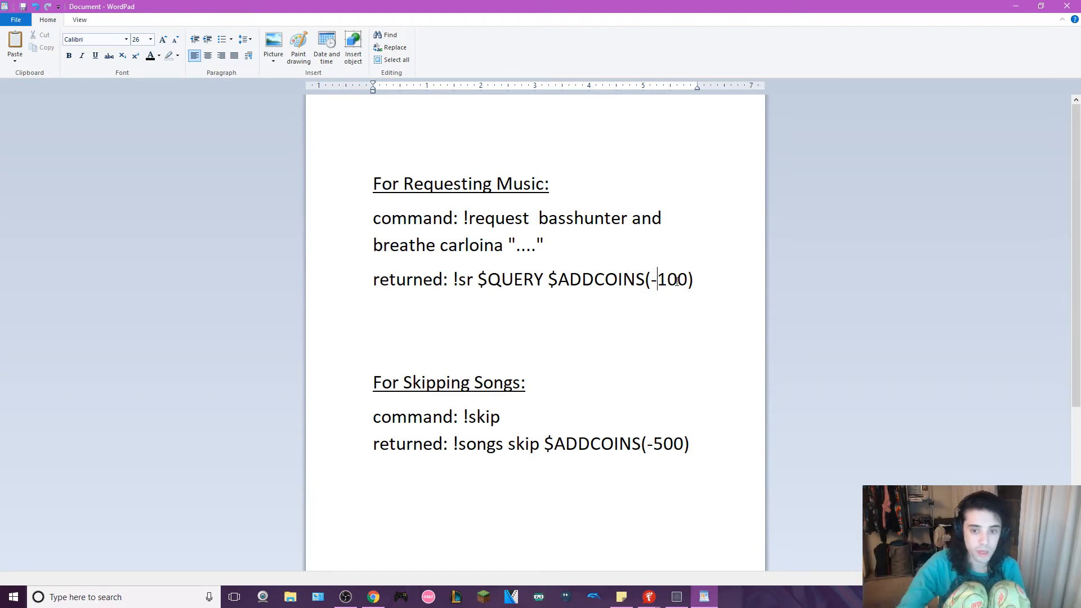
# - Highlight the song text in the sample !request line and in the !sr line to compare them
pyautogui.scroll(-4, 479, 282)
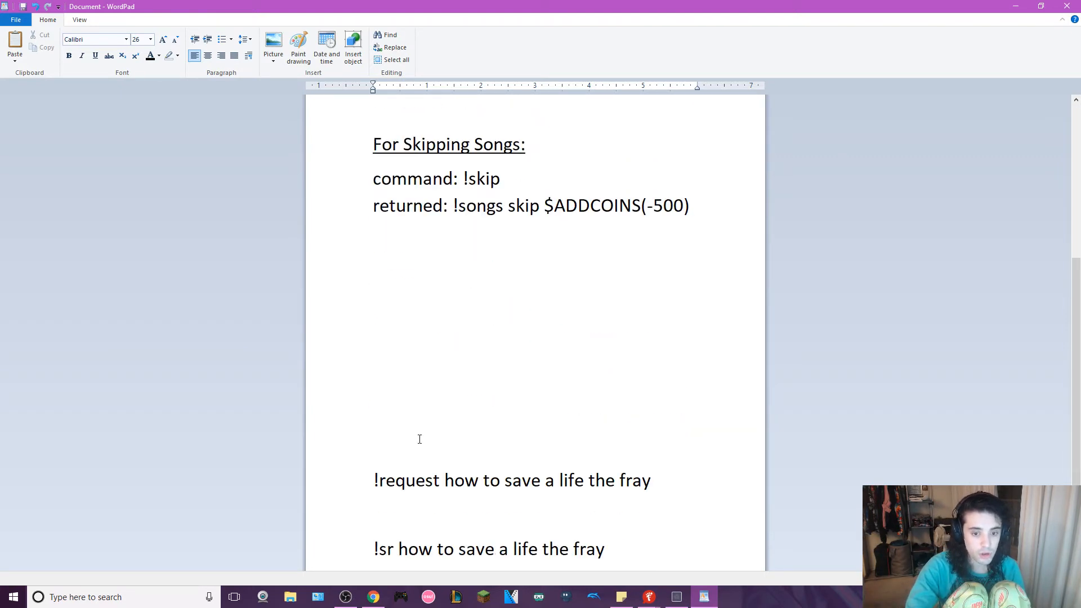
pyautogui.moveTo(441, 481); pyautogui.dragTo(660, 482)
pyautogui.click(432, 480)
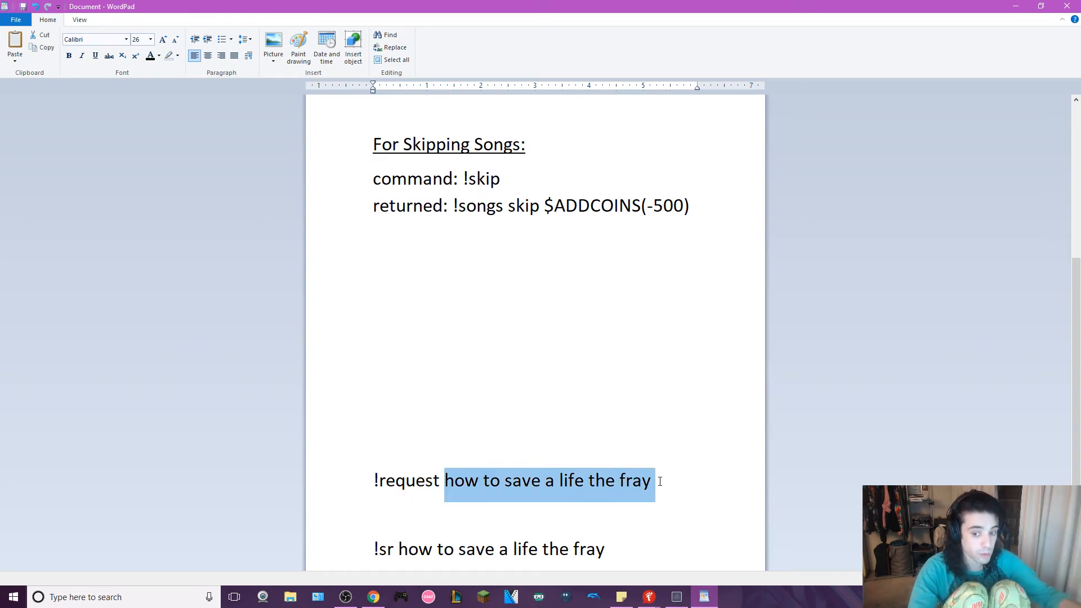
pyautogui.click(634, 480)
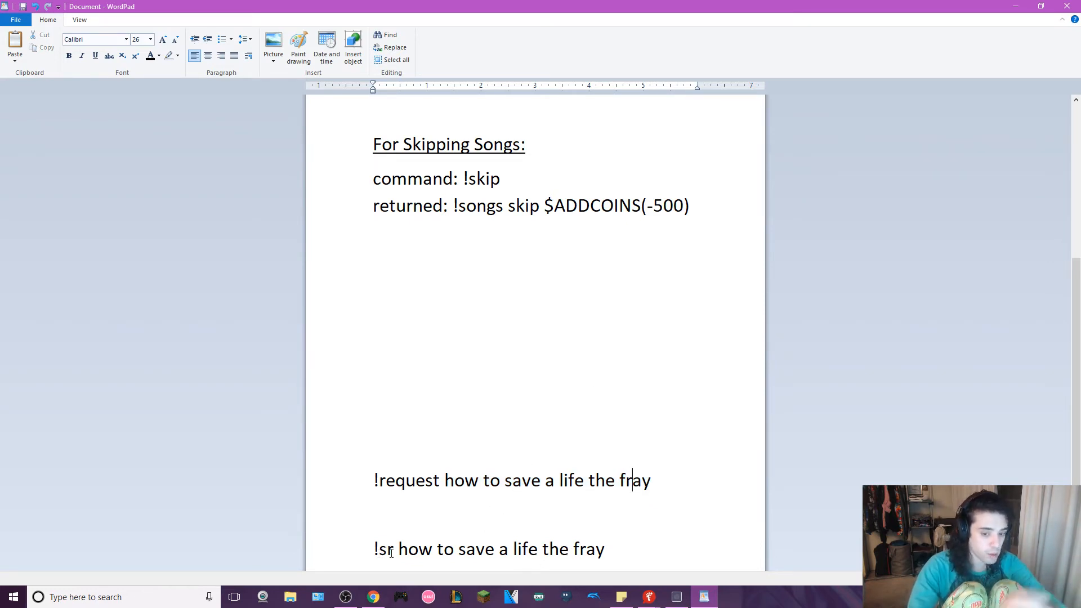
pyautogui.moveTo(399, 551); pyautogui.dragTo(607, 551)
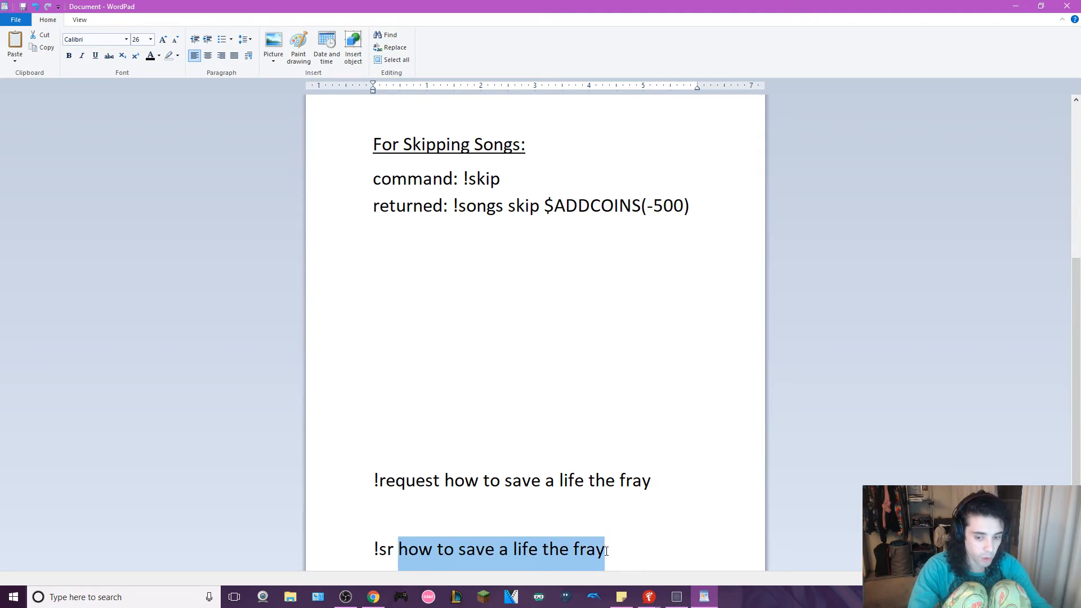
pyautogui.click(607, 551)
# - Highlight the $ADDCOINS(-100) and $QUERY variables in the request's returned text to examine them
pyautogui.scroll(5, 555, 299)
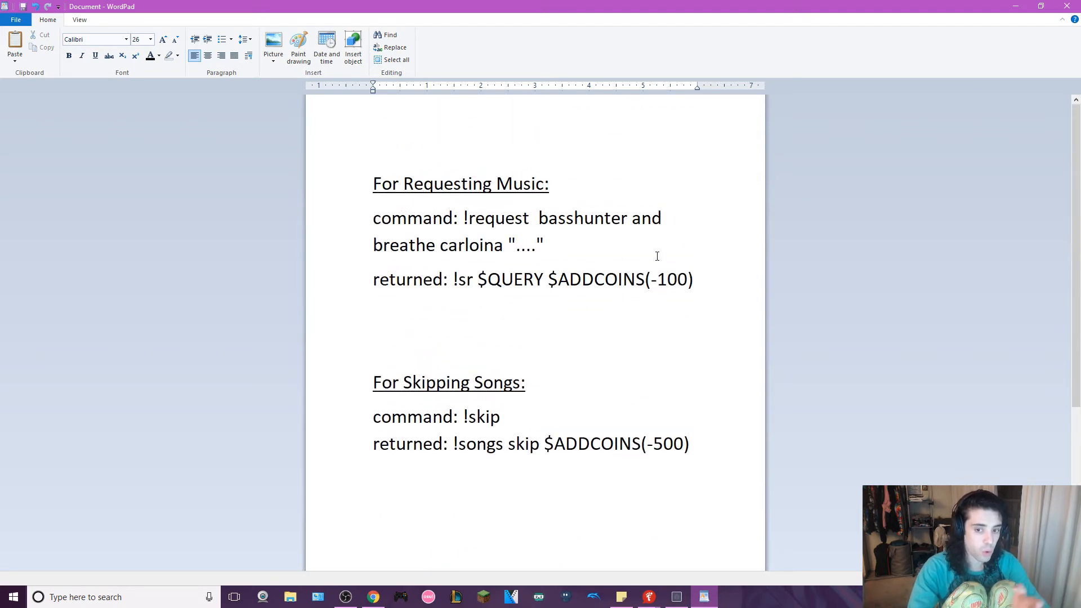
pyautogui.moveTo(696, 276); pyautogui.dragTo(558, 280)
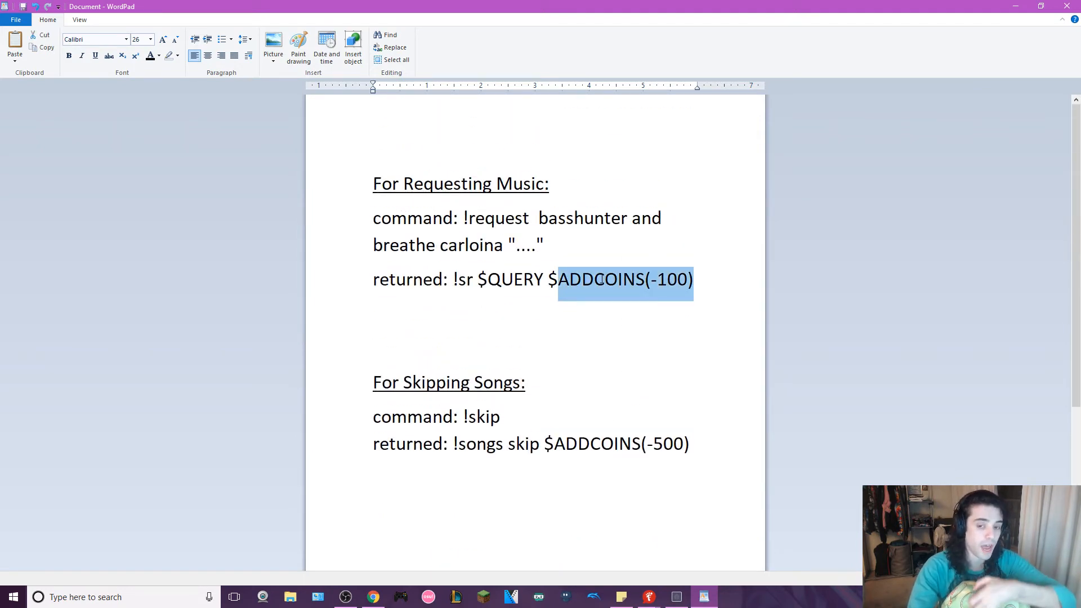
pyautogui.moveTo(694, 280); pyautogui.dragTo(487, 280)
pyautogui.click(588, 281)
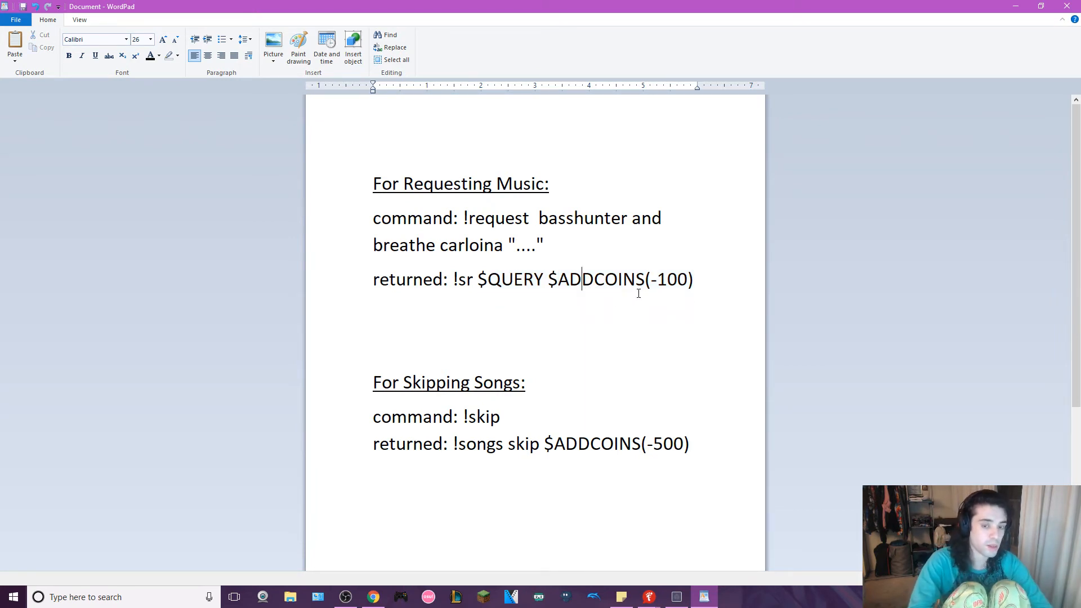
# - Delete the blank line between the sample !request and !sr lines, and highlight the !sr line
pyautogui.scroll(-5, 652, 292)
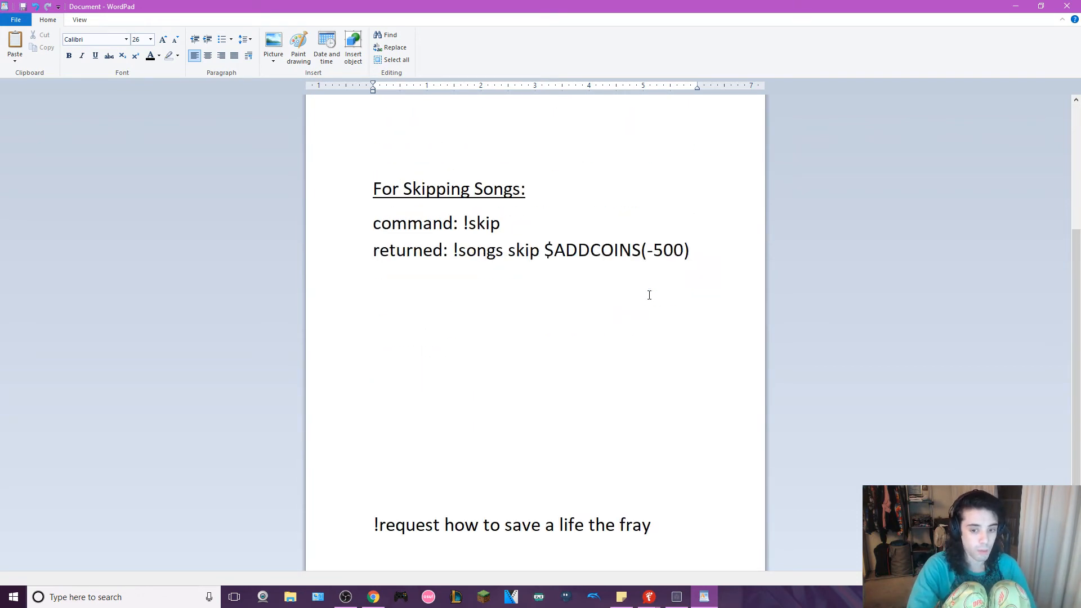
pyautogui.click(513, 521)
pyautogui.press('BackSpace')
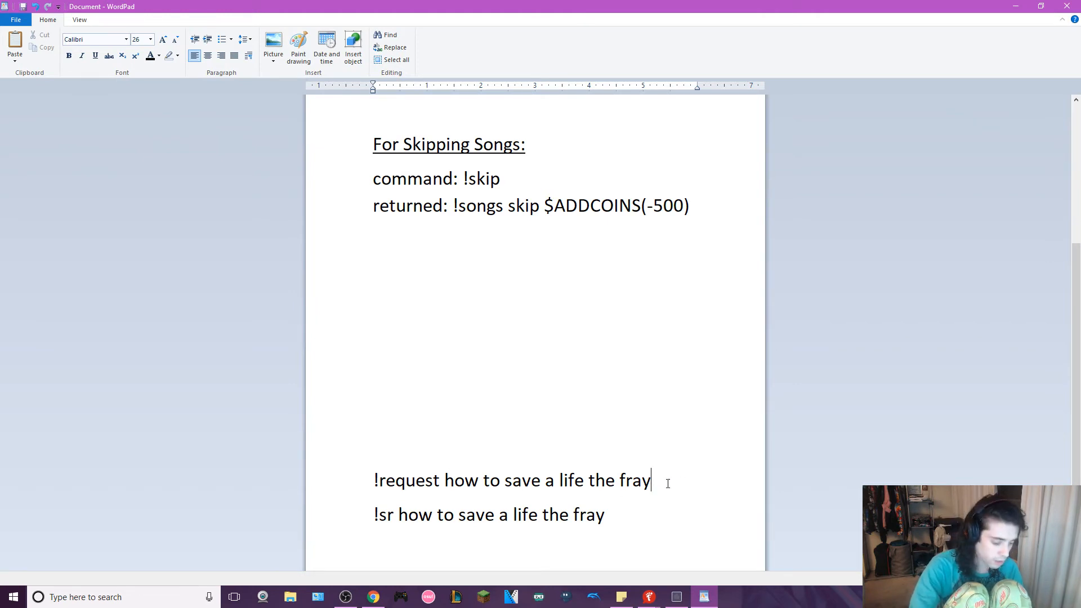
pyautogui.press('Return')
pyautogui.press('BackSpace')
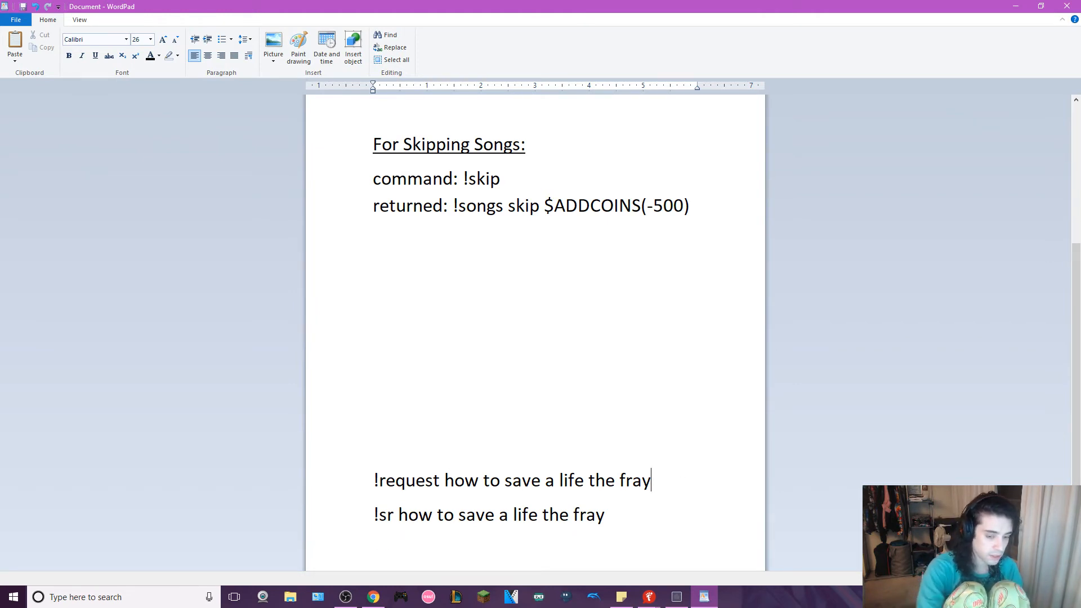
pyautogui.moveTo(606, 514); pyautogui.dragTo(362, 524)
pyautogui.click(374, 515)
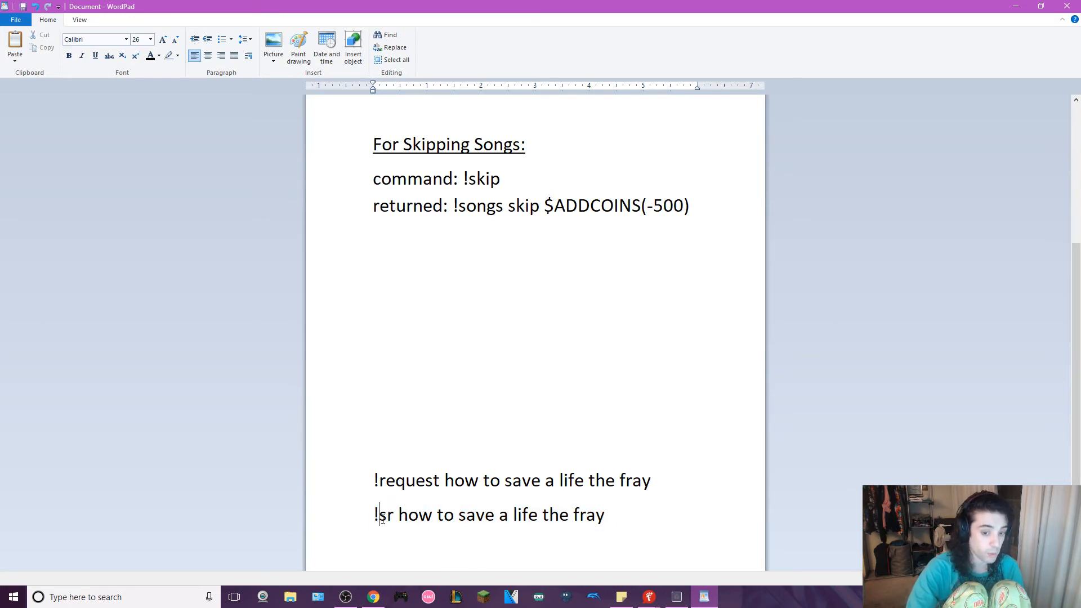
# - Switch to FussBot to cancel the open custom command dialog, and return to the WordPad notes
pyautogui.click(505, 176)
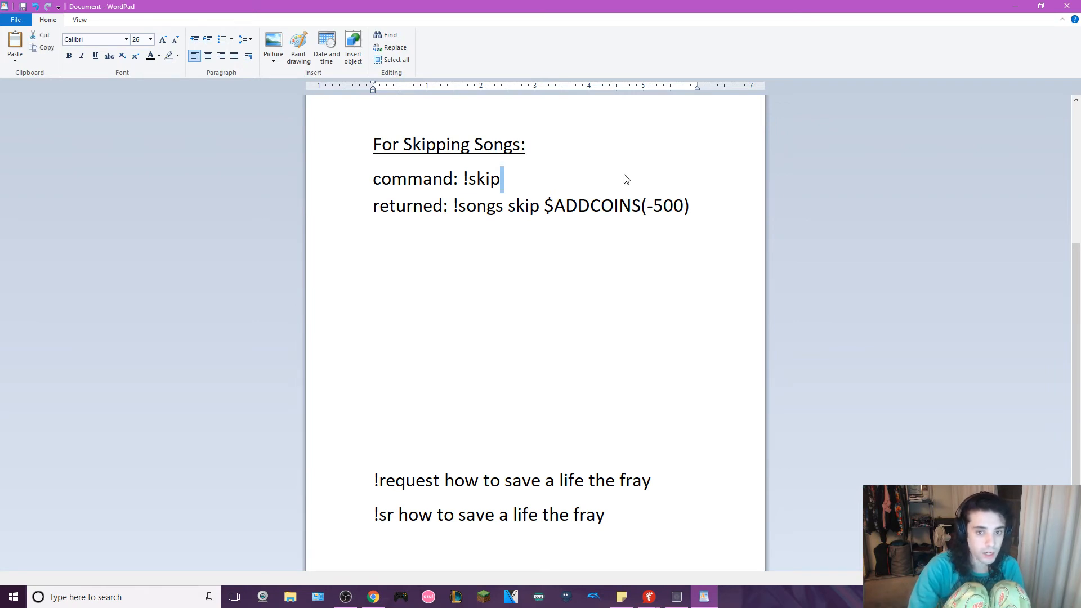
pyautogui.moveTo(650, 595)
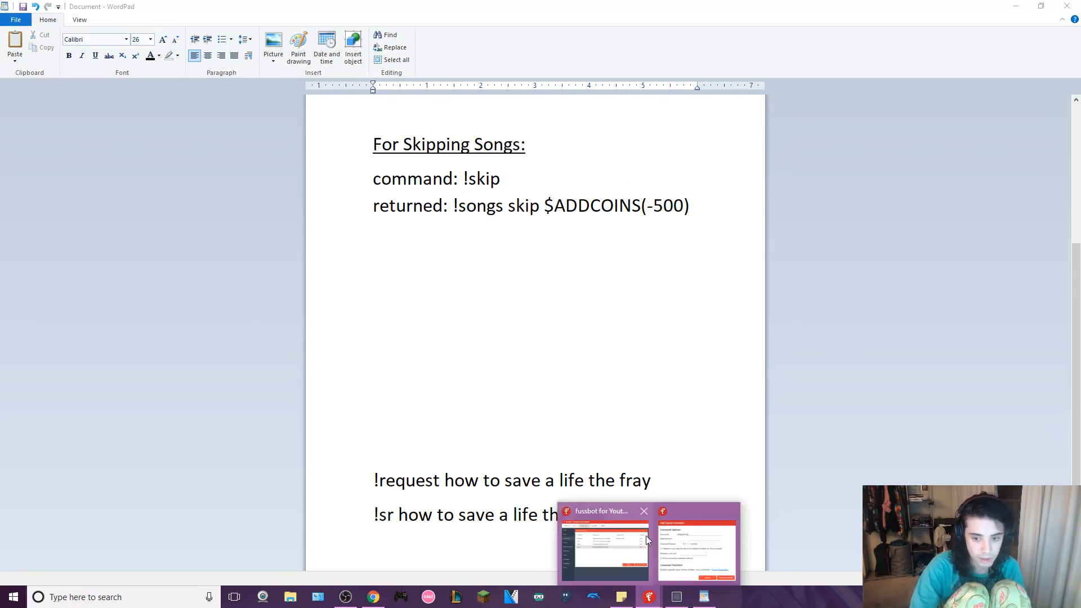
pyautogui.click(619, 540)
pyautogui.click(585, 406)
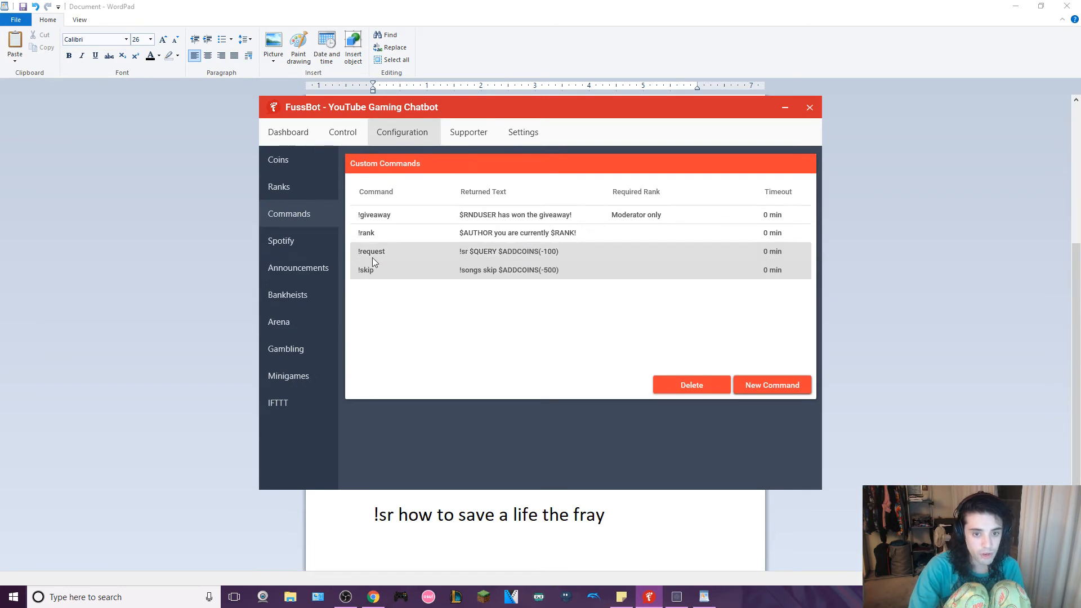
pyautogui.click(195, 306)
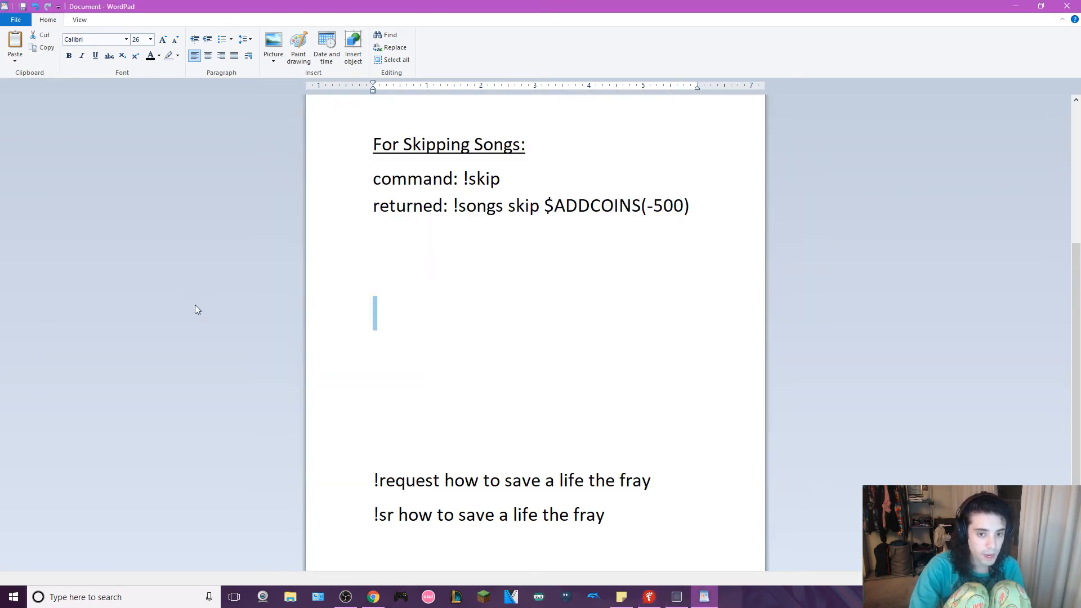
# - Delete three blank lines between the song-skipping notes and the sample !request line
pyautogui.click(401, 361)
pyautogui.press('BackSpace')
pyautogui.press('BackSpace')
pyautogui.press('BackSpace')
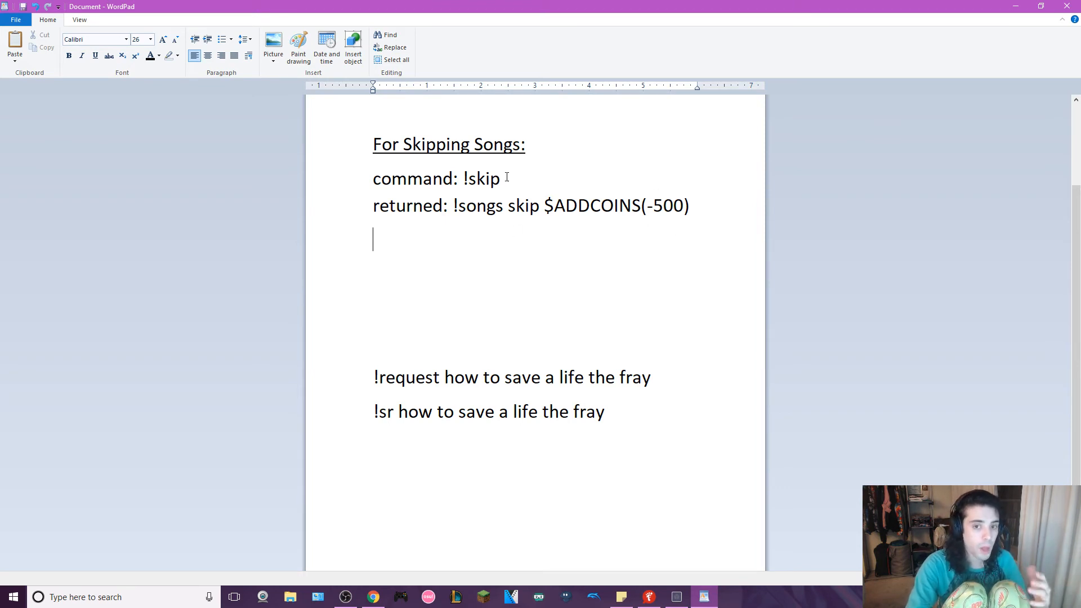
# - Highlight !skip in the notes, examine the !skip command's settings in FussBot and close them without saving
pyautogui.moveTo(501, 178); pyautogui.dragTo(463, 180)
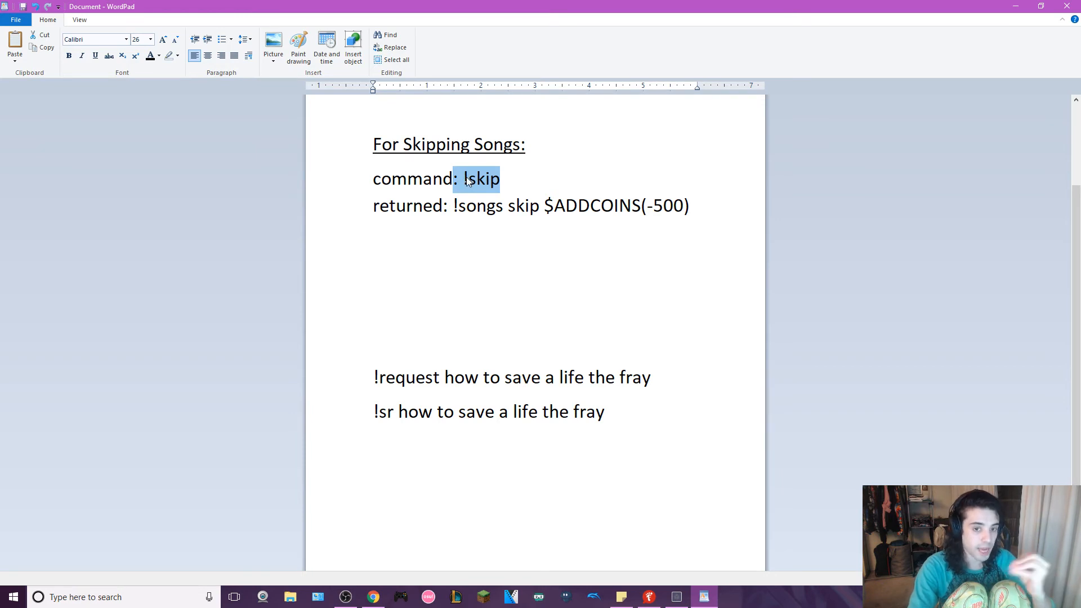
pyautogui.click(649, 597)
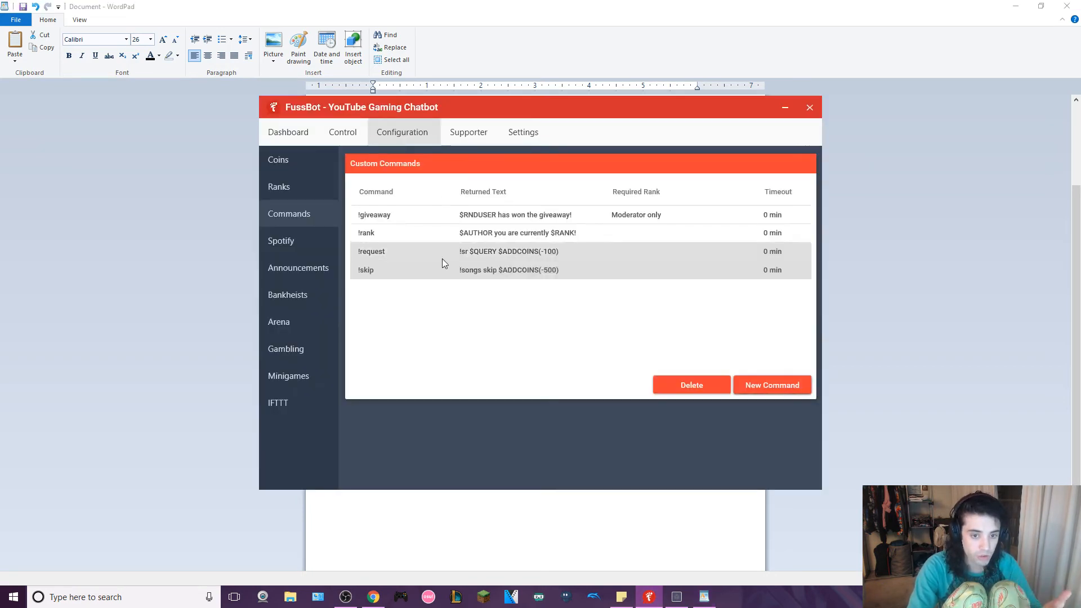
pyautogui.rightClick(424, 273)
pyautogui.click(442, 289)
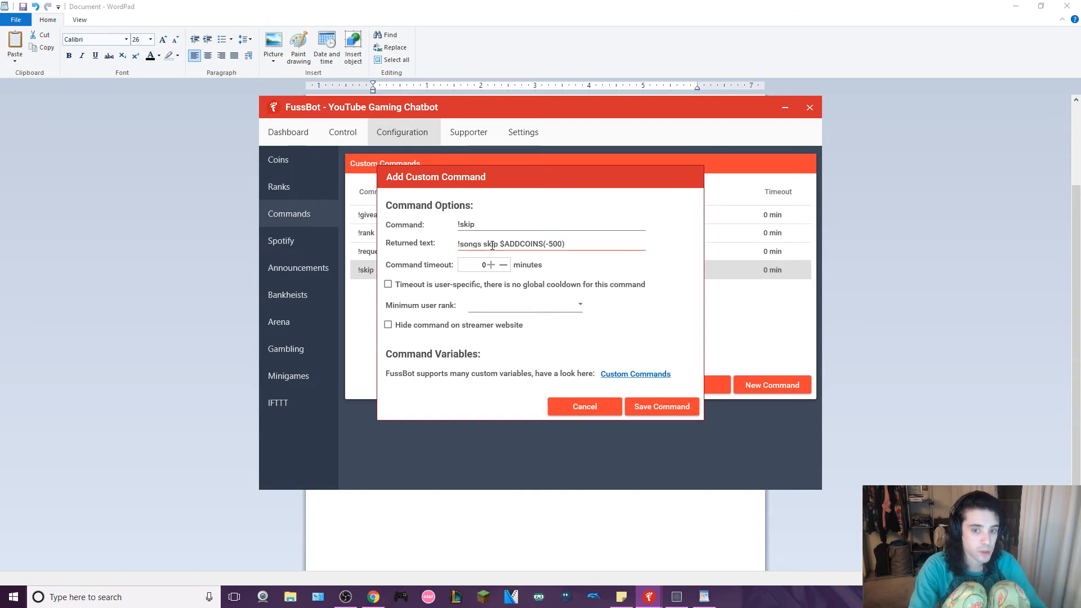
pyautogui.click(583, 407)
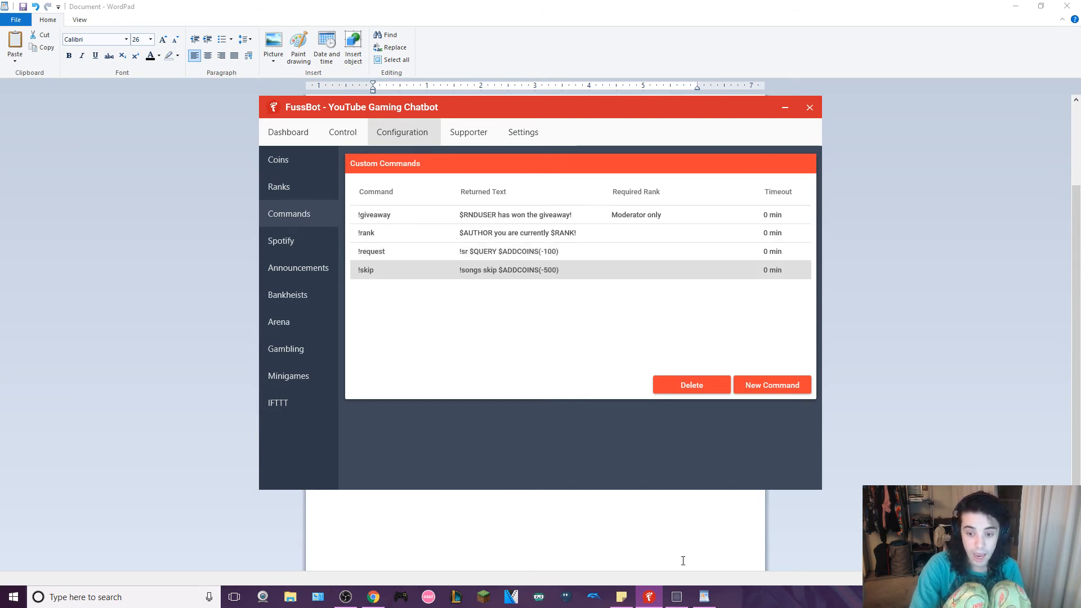
# - Switch to Nightbot to view its Song Requests page
pyautogui.click(676, 597)
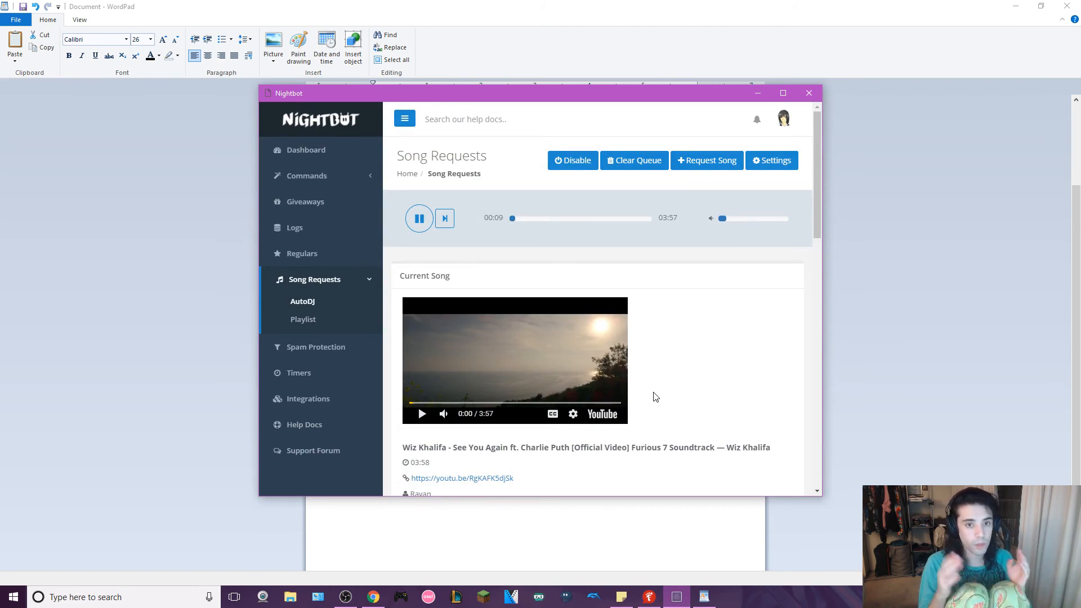
# - Minimize the WordPad notes and maximize Nightbot to examine its song request settings, closing them without changes
pyautogui.click(1016, 6)
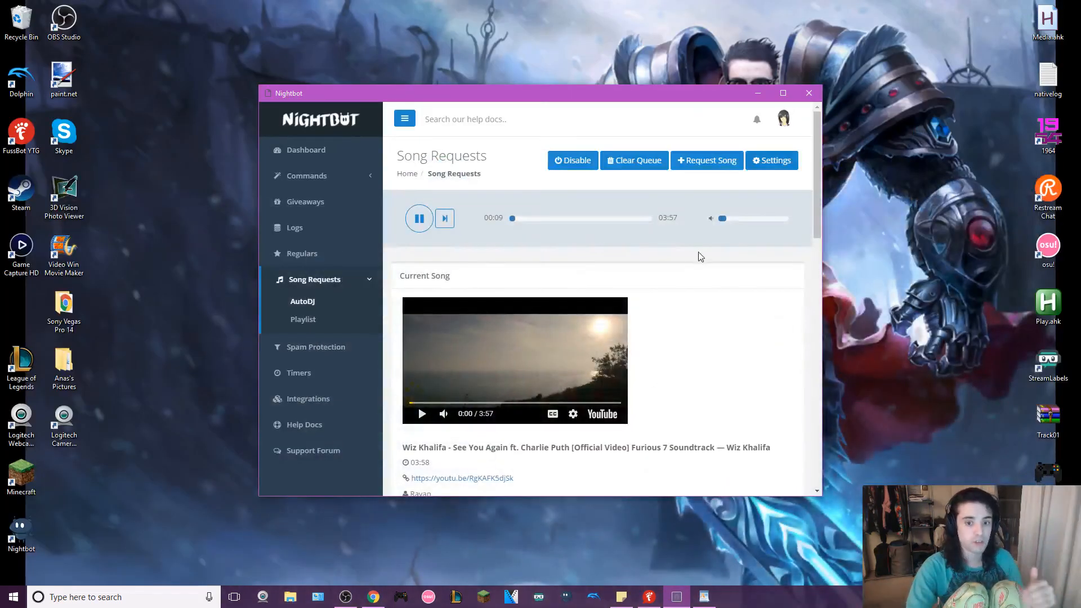
pyautogui.click(783, 93)
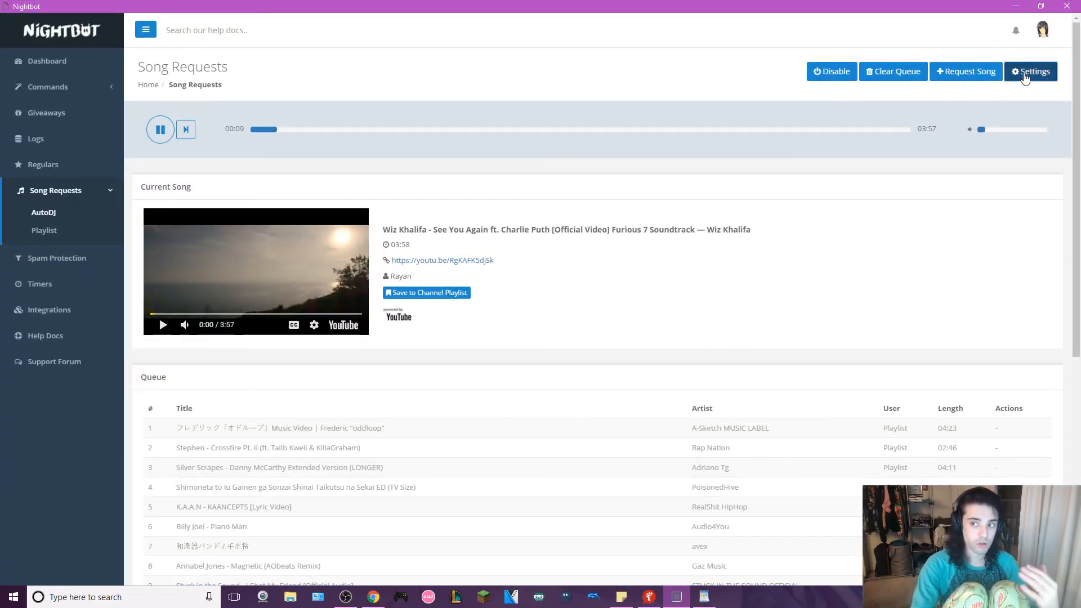
pyautogui.click(1025, 78)
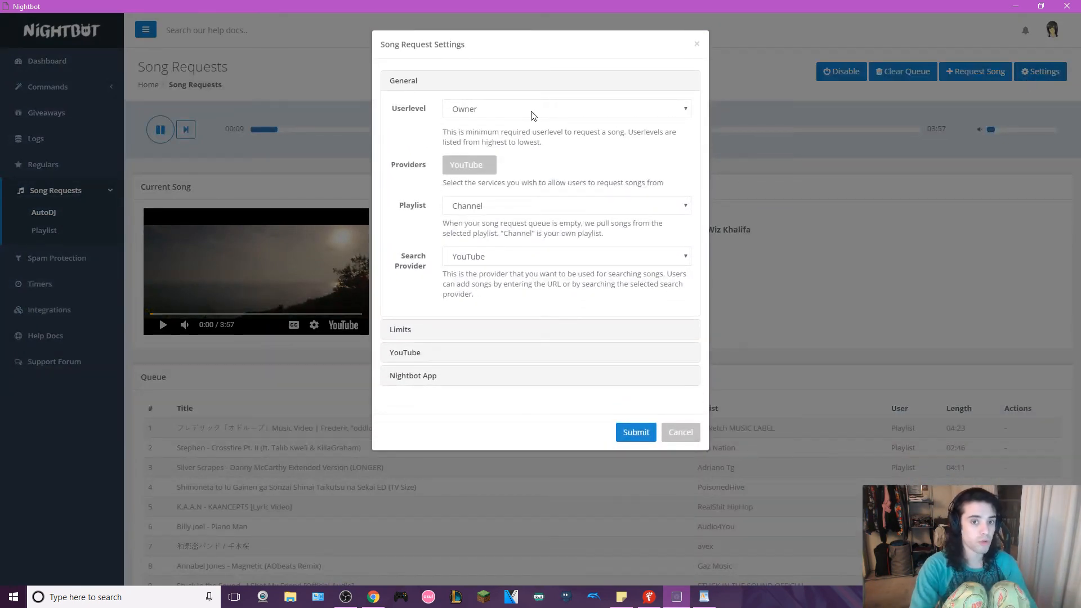
pyautogui.click(697, 43)
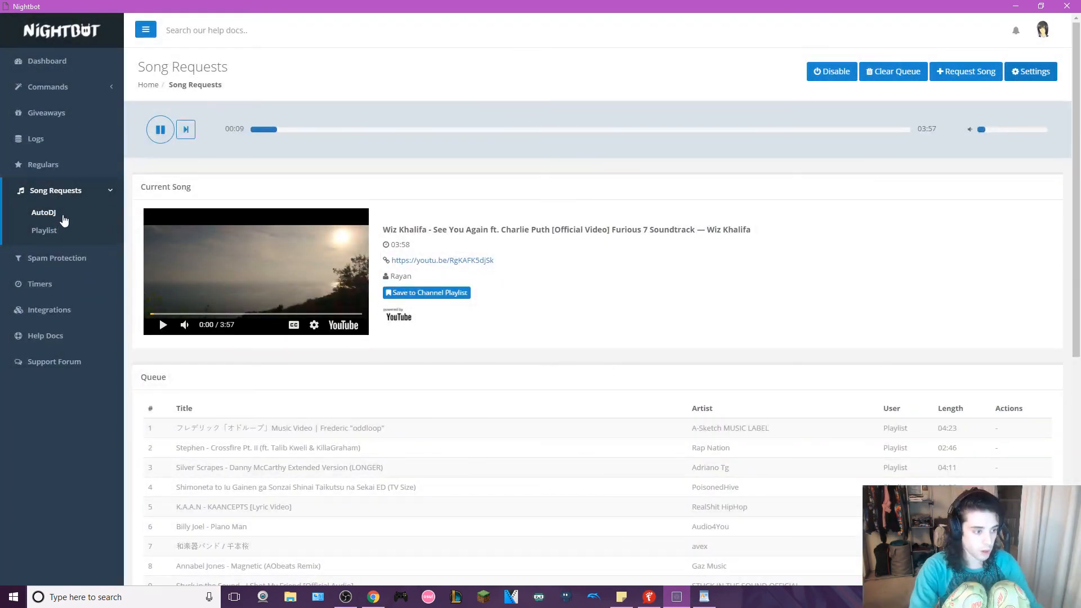
# - Set the minimum userlevel for requesting songs to Owner in the song request settings and submit them
pyautogui.click(1050, 81)
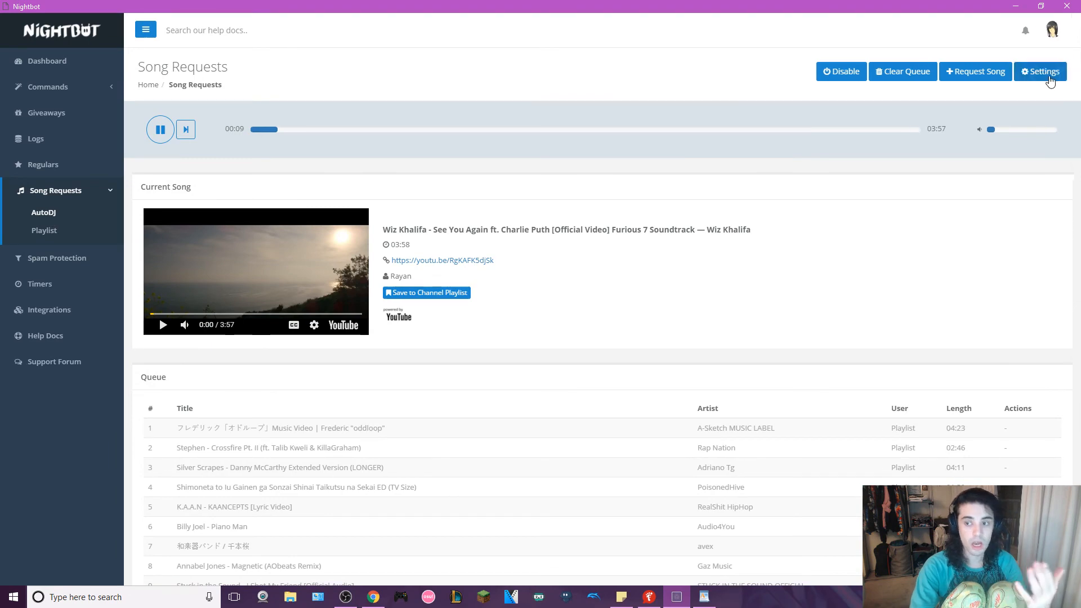
pyautogui.click(532, 114)
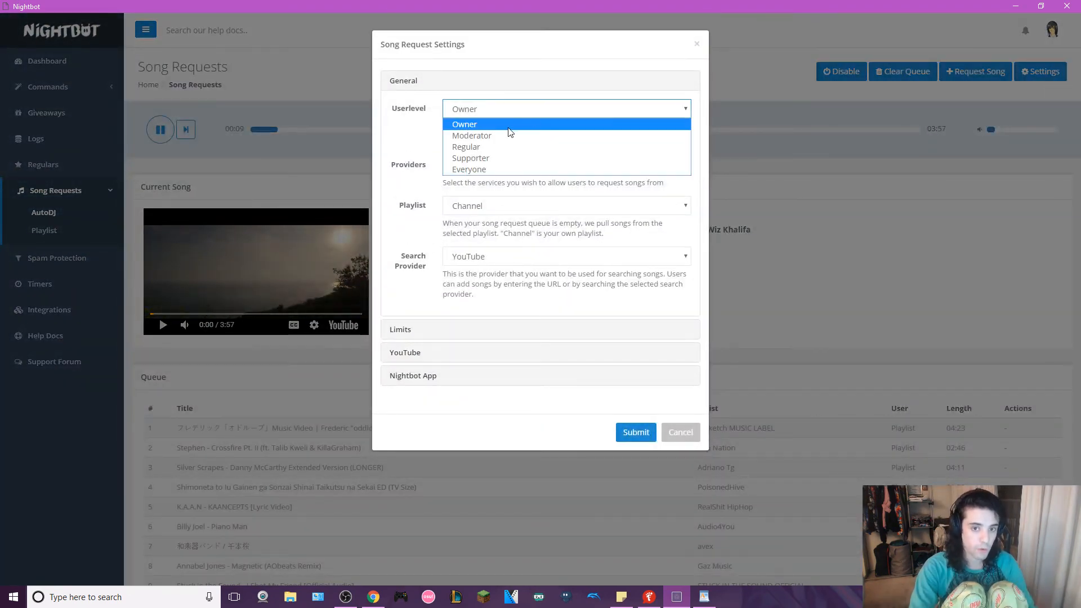
pyautogui.click(510, 129)
pyautogui.click(636, 432)
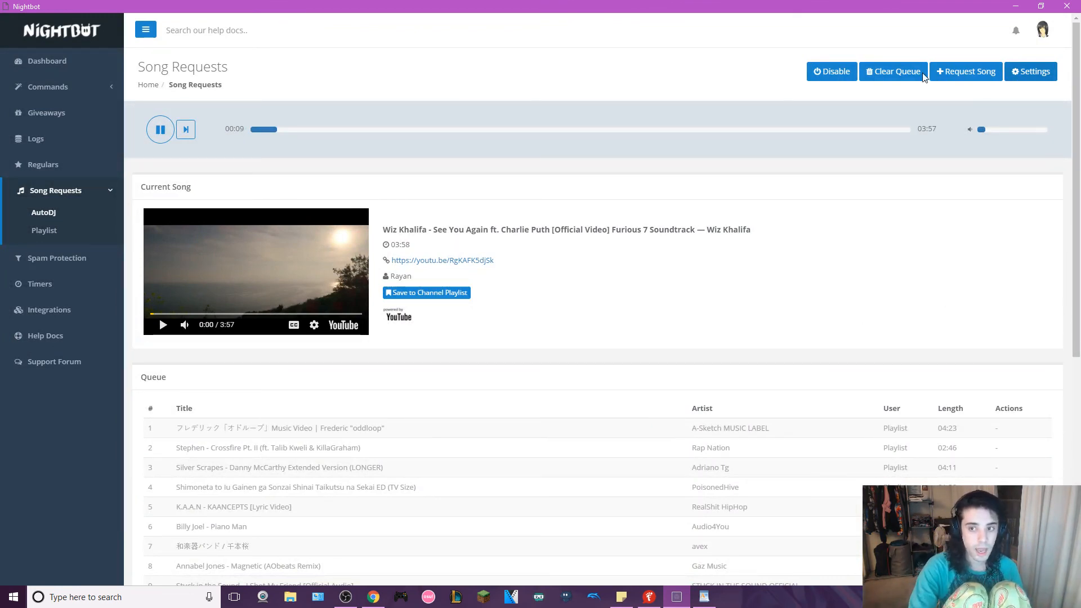
# - Minimize Nightbot, examine the !request command's settings in FussBot and close them without saving
pyautogui.click(1016, 6)
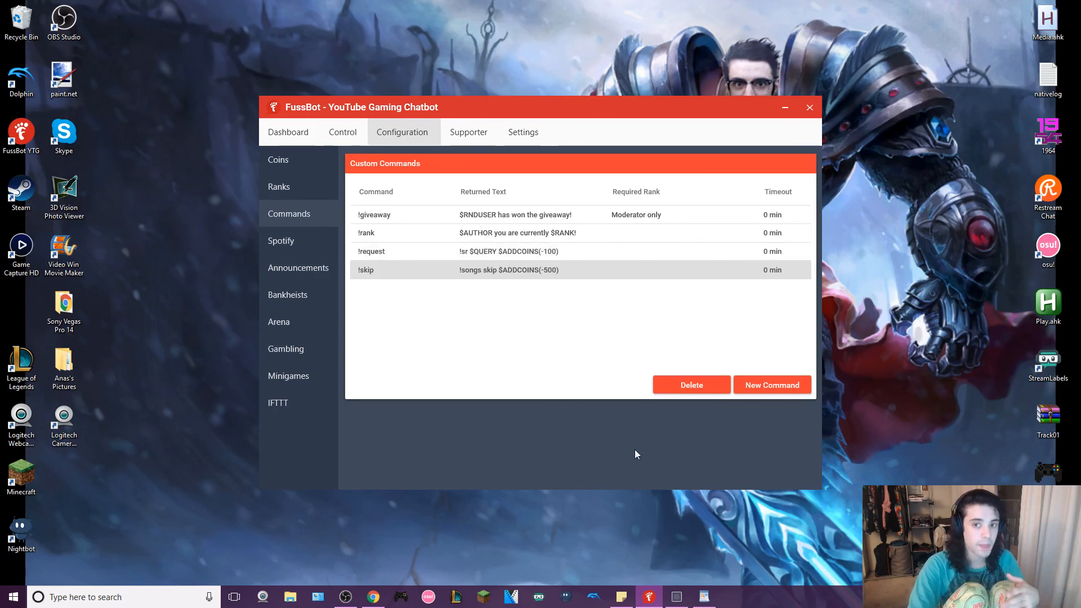
pyautogui.rightClick(514, 253)
pyautogui.click(537, 273)
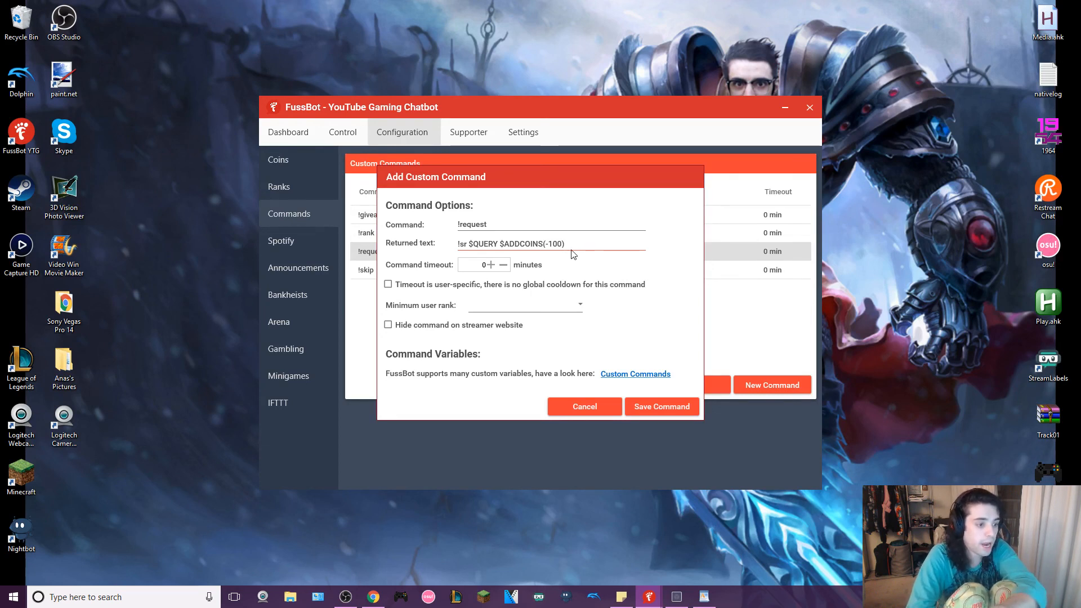
pyautogui.click(600, 221)
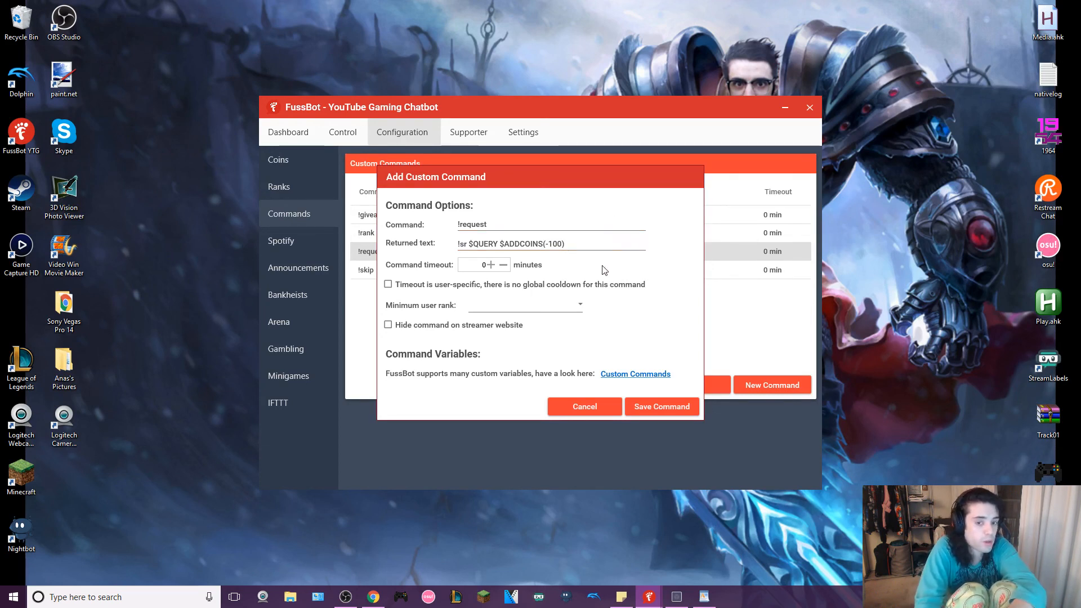
pyautogui.click(586, 407)
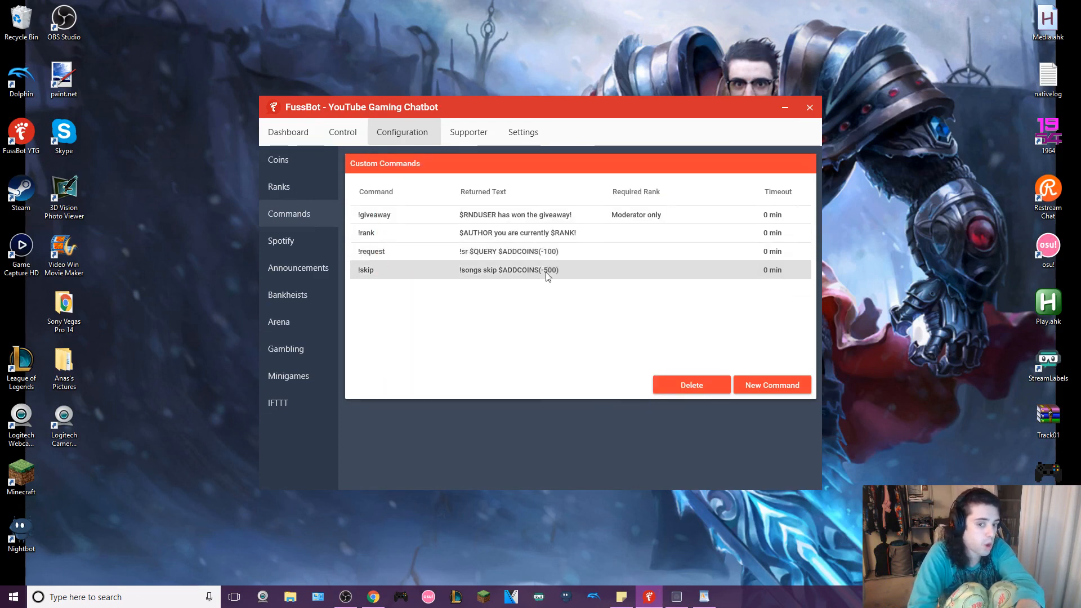